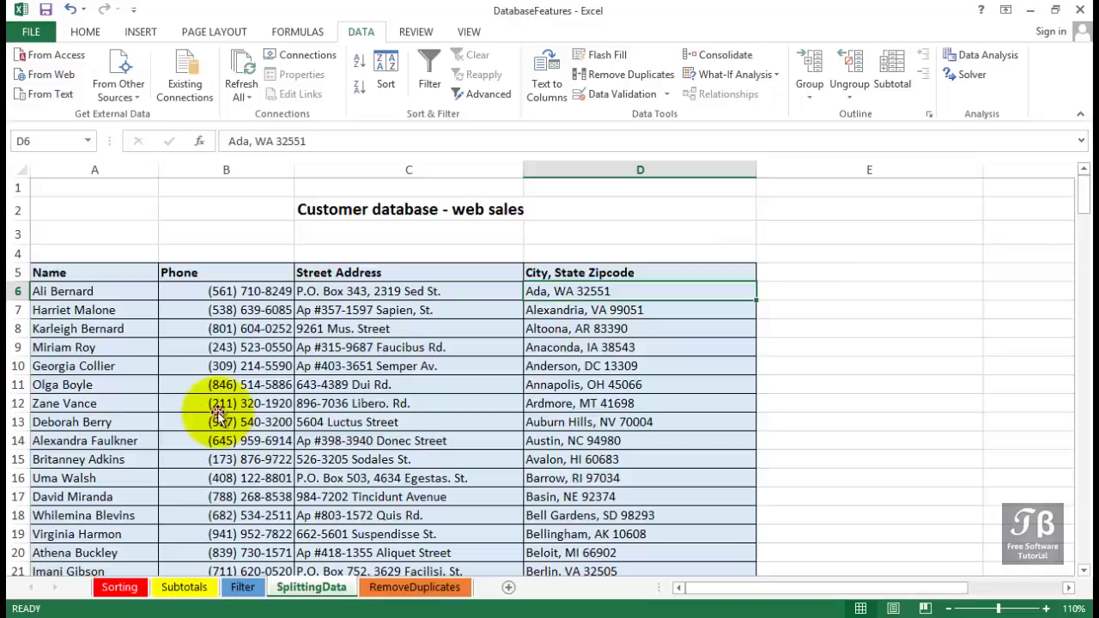
Step: Sort the customer table A to Z using a cell in the Name column
left_click(218, 410)
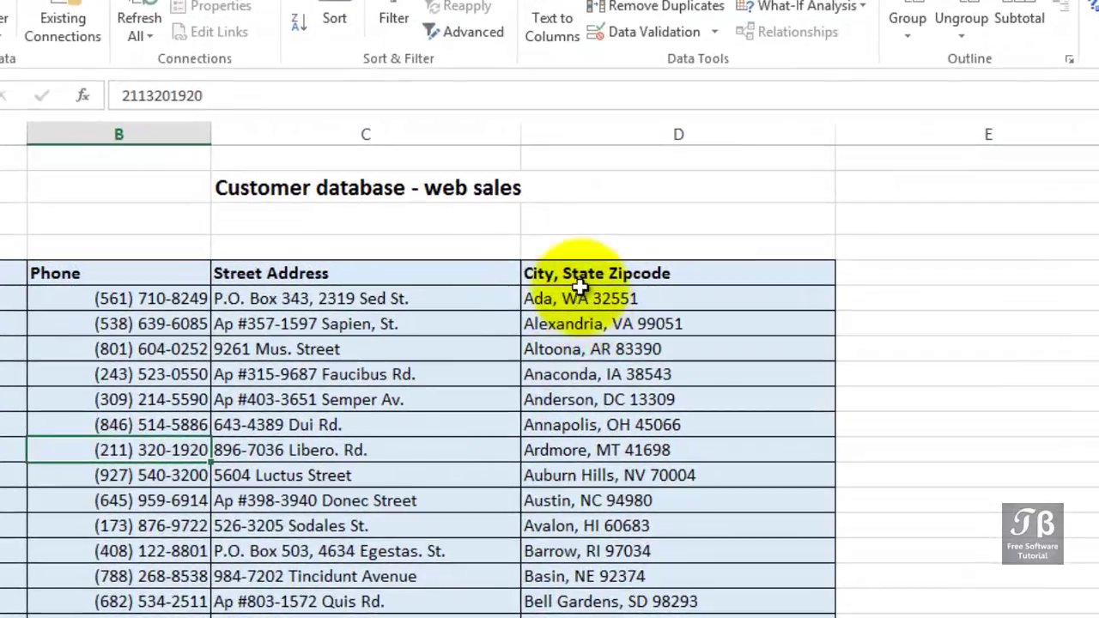
left_click(580, 287)
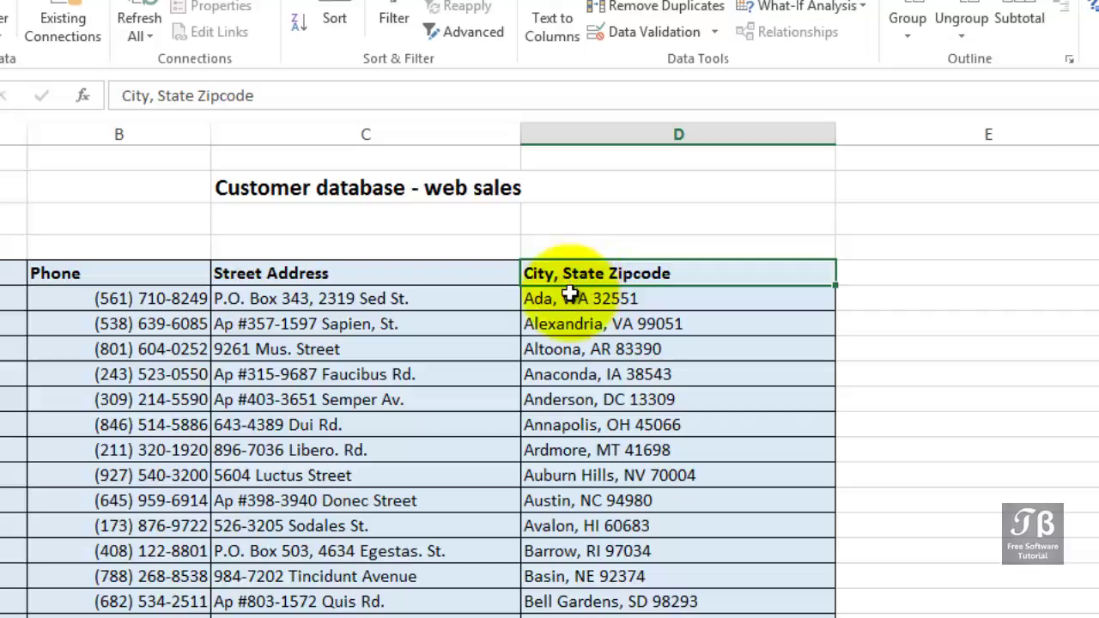
left_click_drag(570, 295, 560, 613)
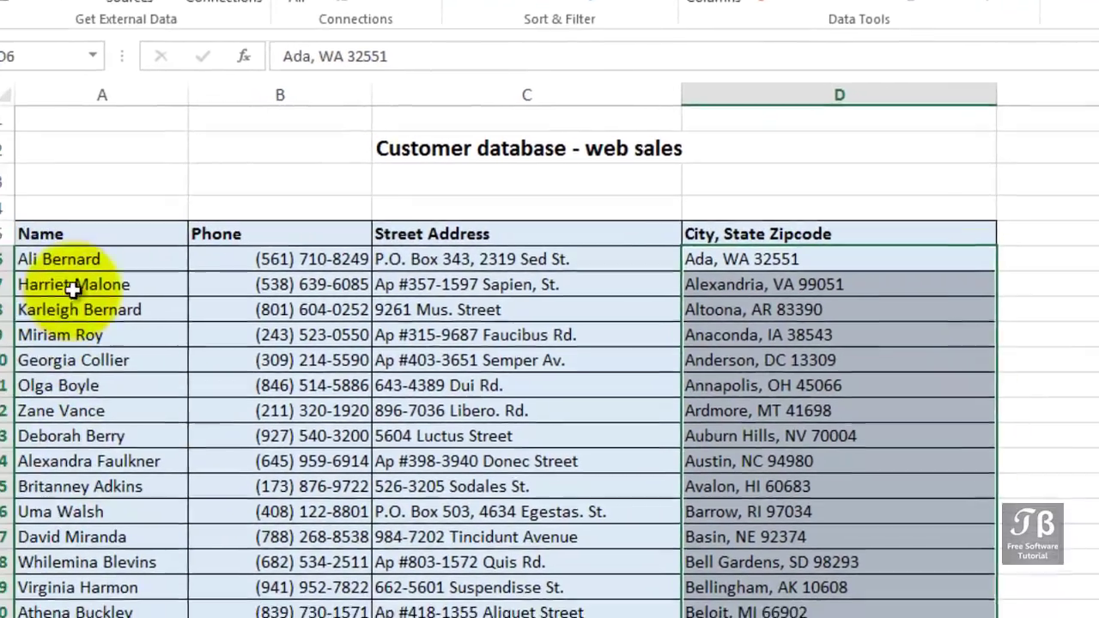
left_click(94, 281)
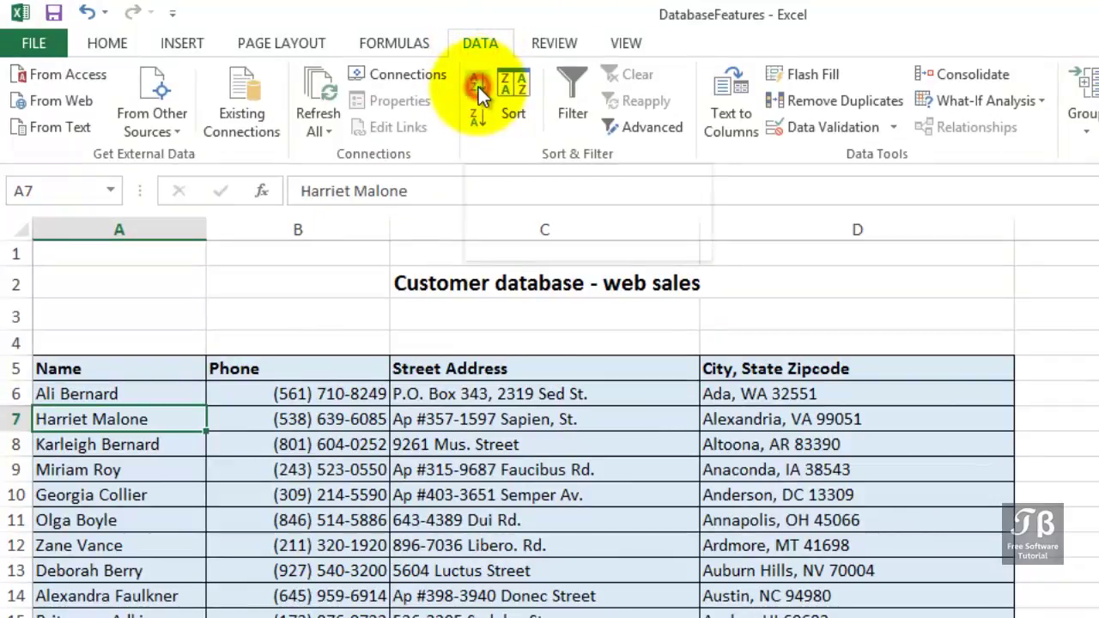
left_click(478, 87)
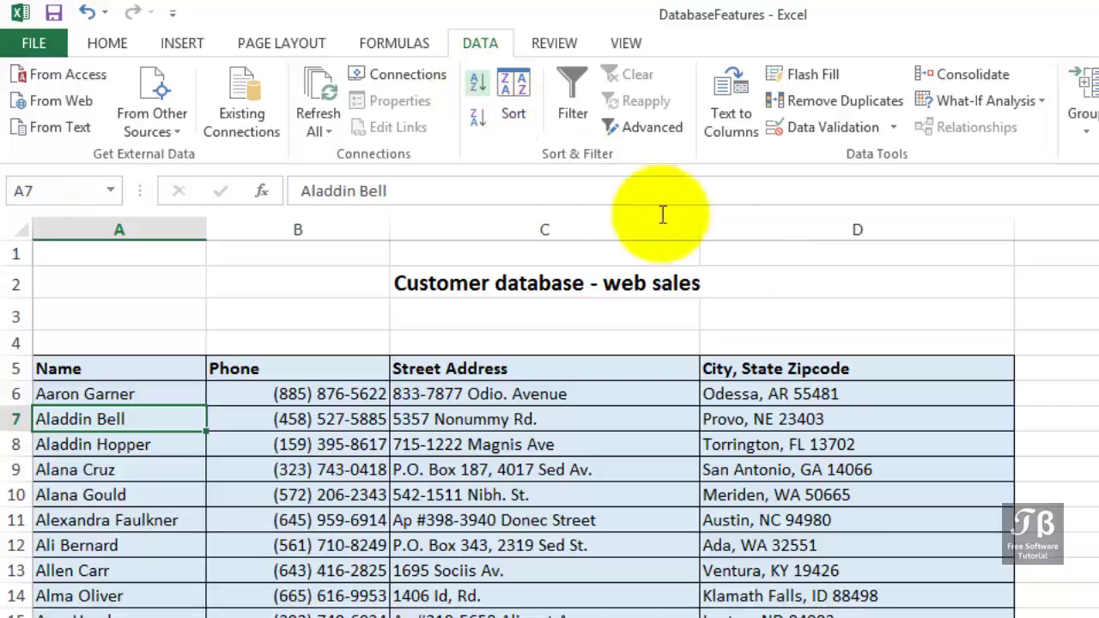
left_click(845, 400)
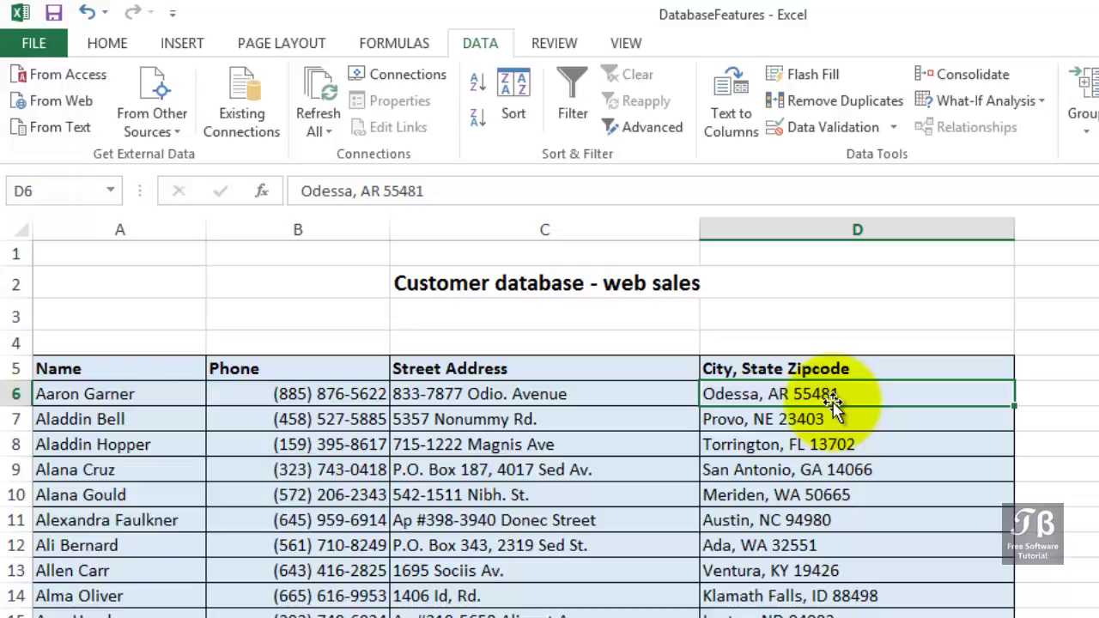
Step: Select column D (City, State Zipcode) and launch Text to Columns, moving the wizard aside
left_click(850, 224)
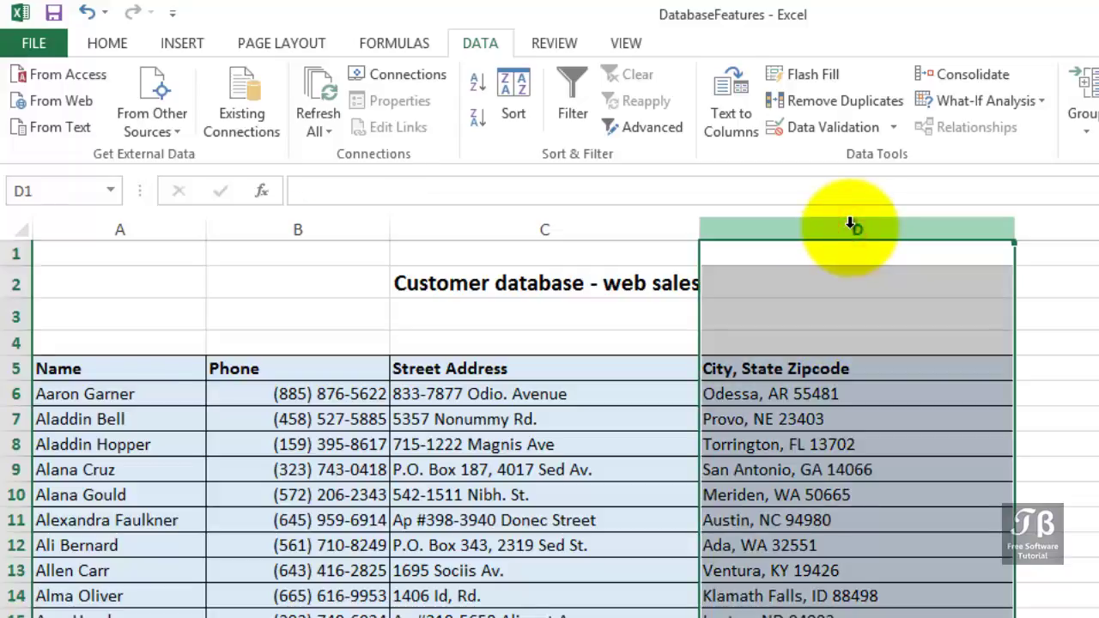
left_click(711, 128)
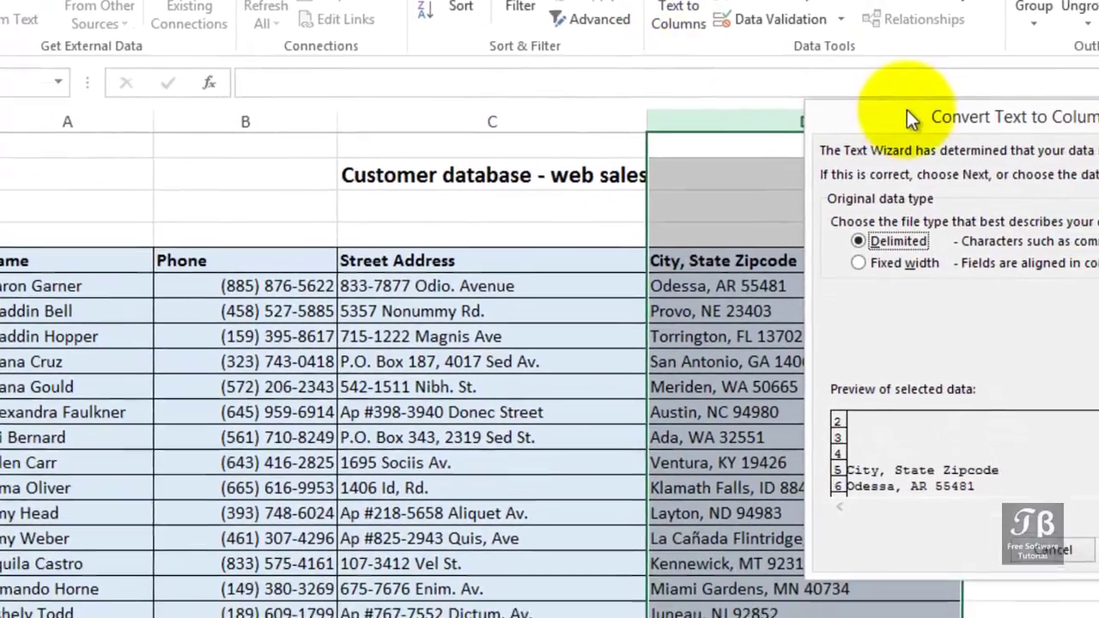
left_click_drag(938, 181, 147, 207)
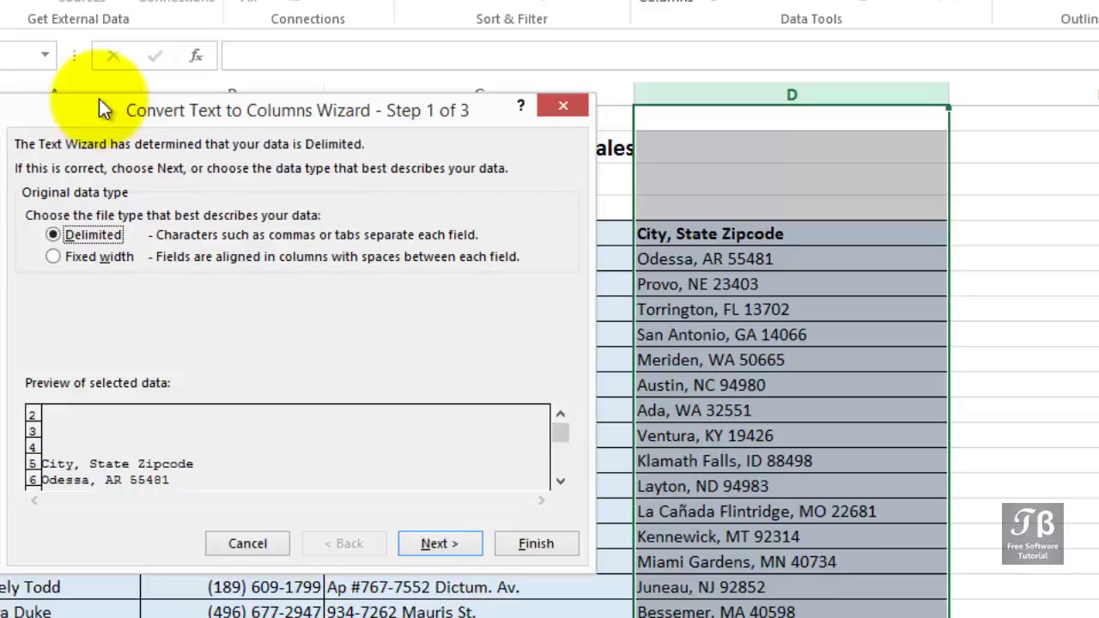
Step: Choose Delimited with Comma as the delimiter and check the split in the Data preview
left_click(53, 236)
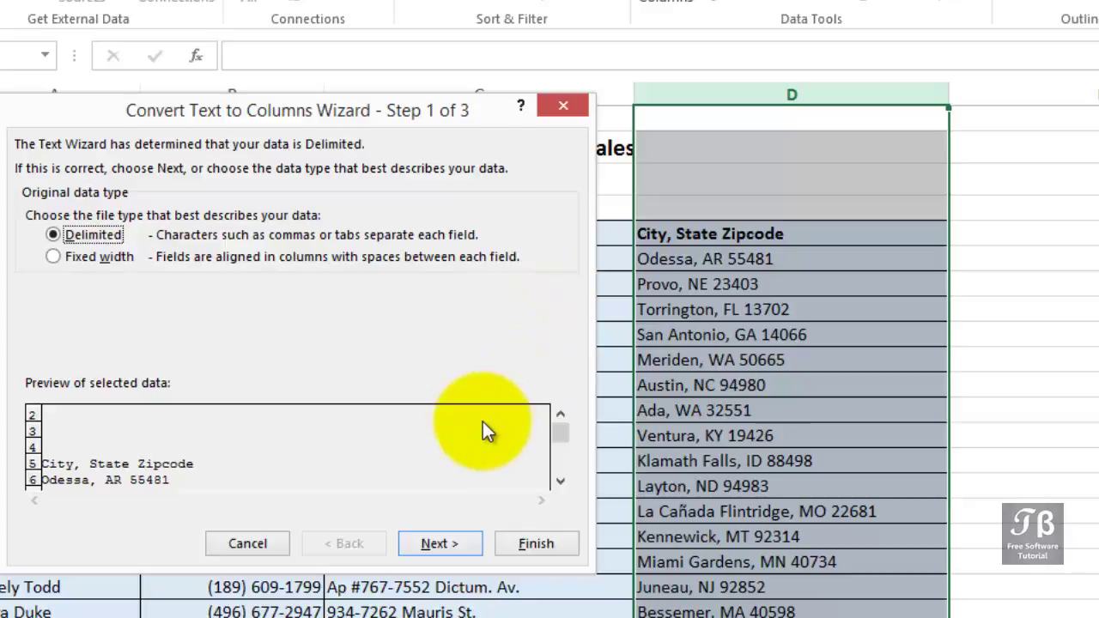
left_click(445, 544)
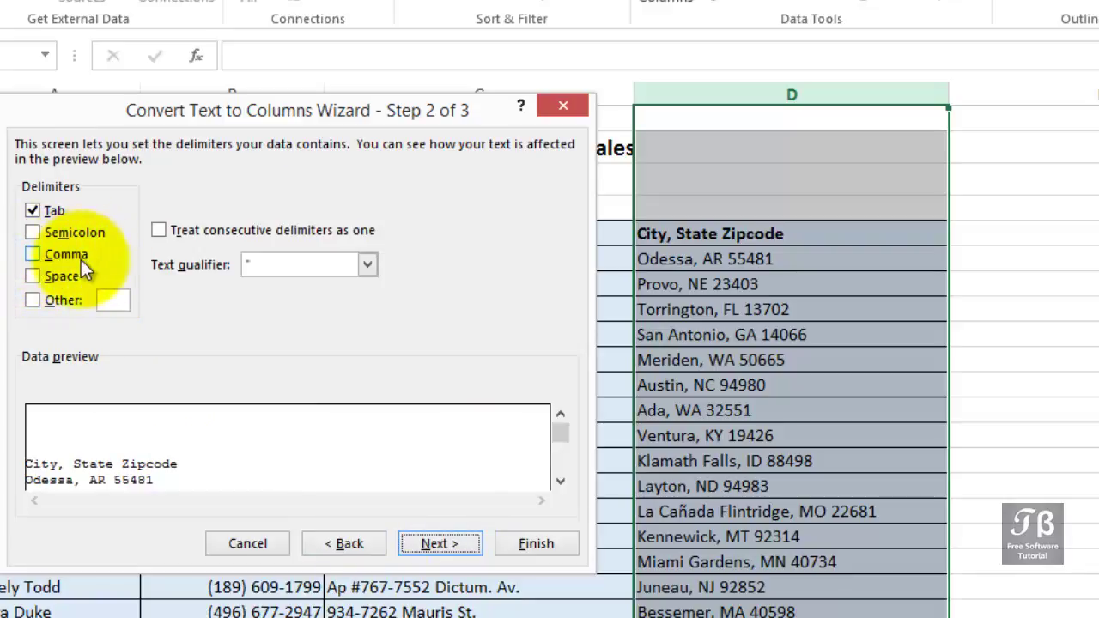
left_click(37, 259)
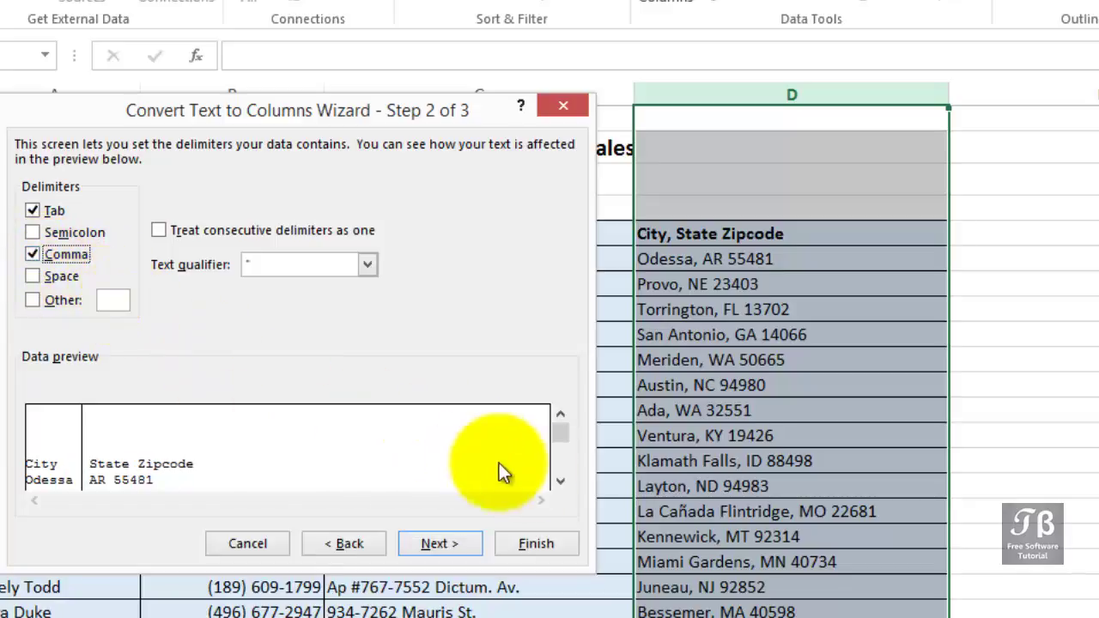
left_click(564, 483)
left_click(564, 482)
left_click(564, 483)
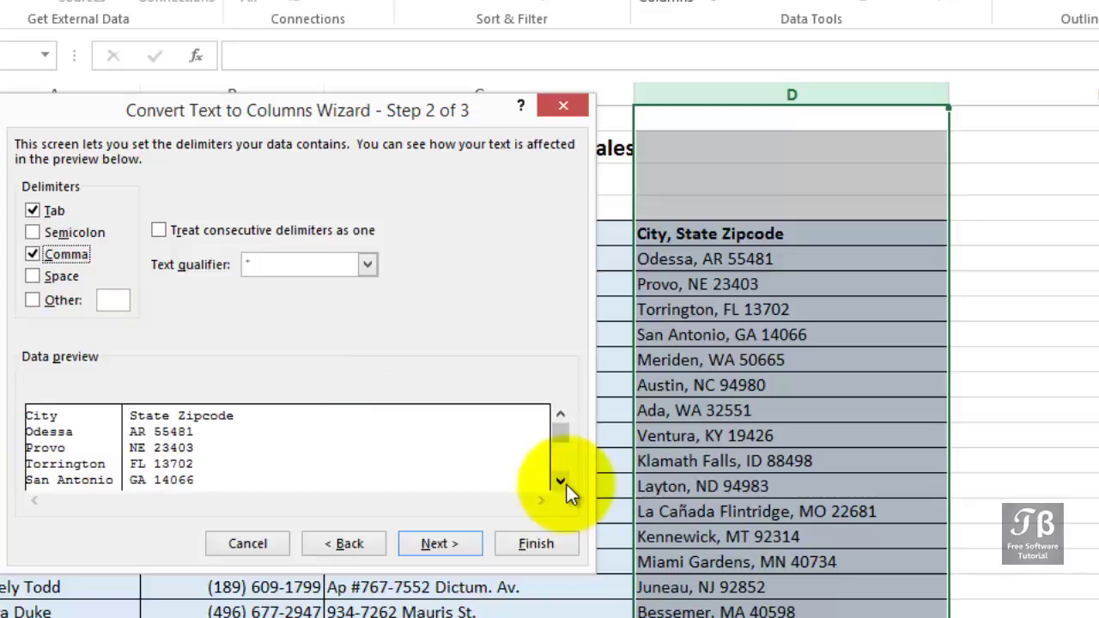
left_click(566, 484)
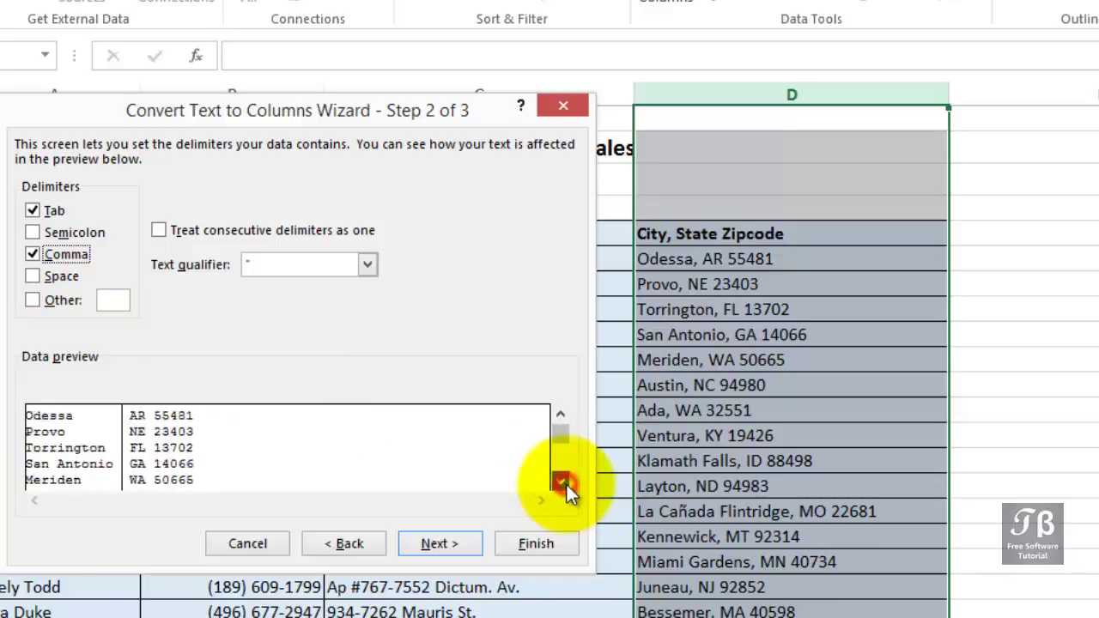
left_click(566, 484)
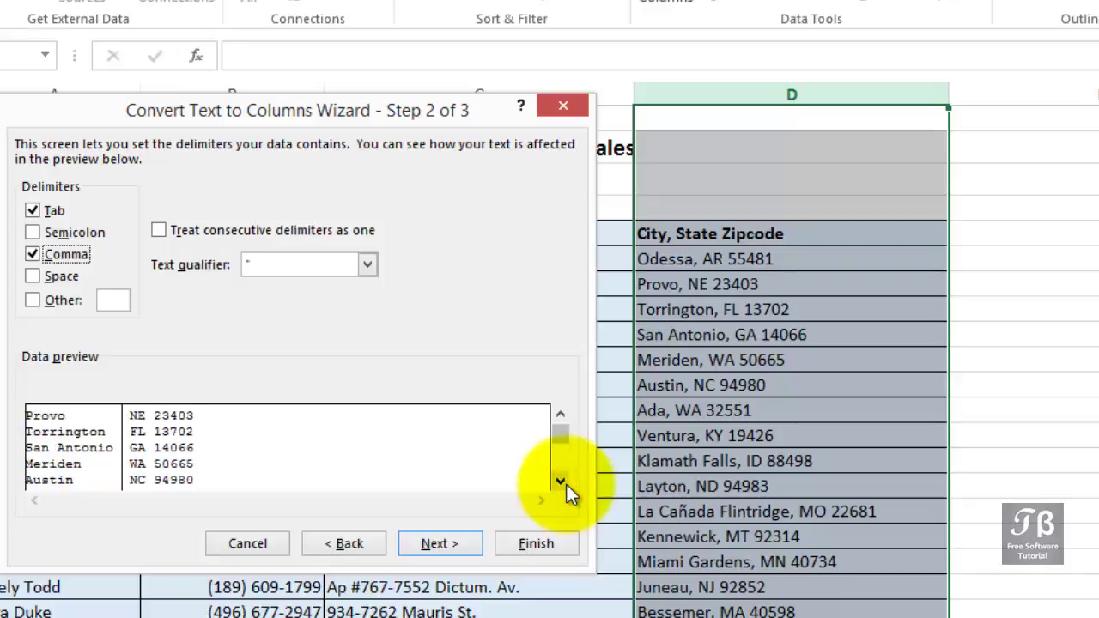
left_click(565, 483)
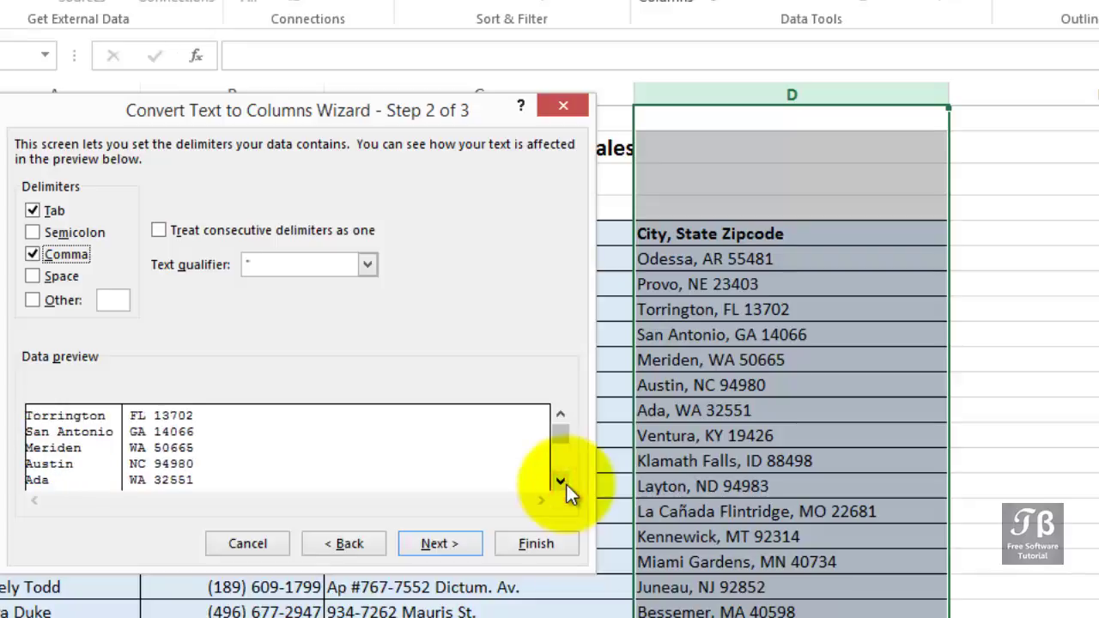
left_click(533, 551)
Step: Finish the comma split into City and State Zipcode columns
left_click(533, 551)
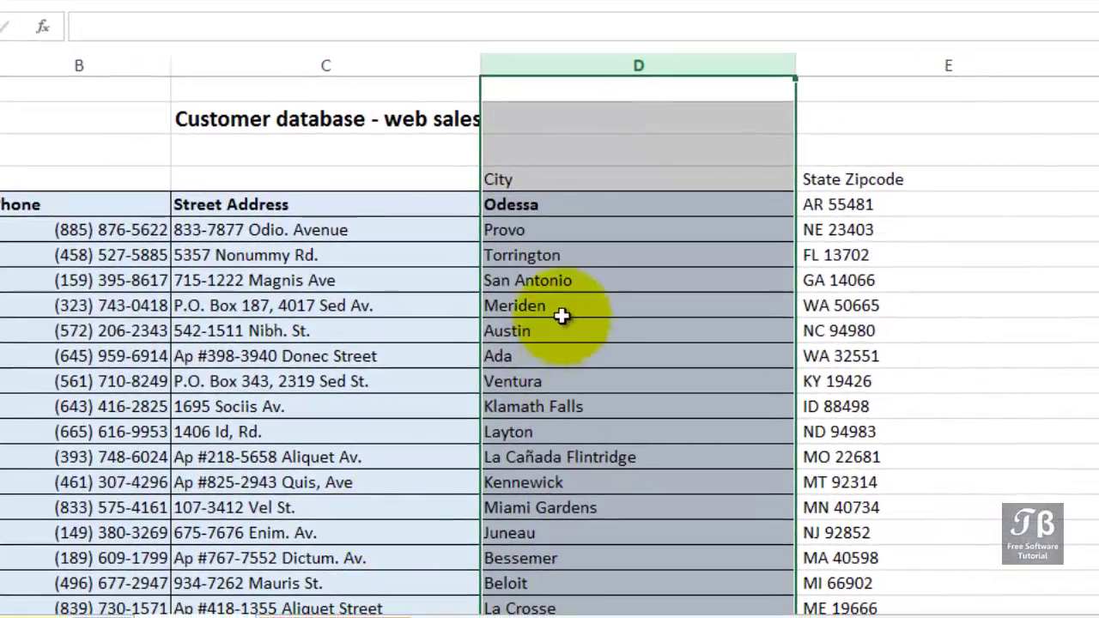
left_click(624, 197)
left_click(812, 179)
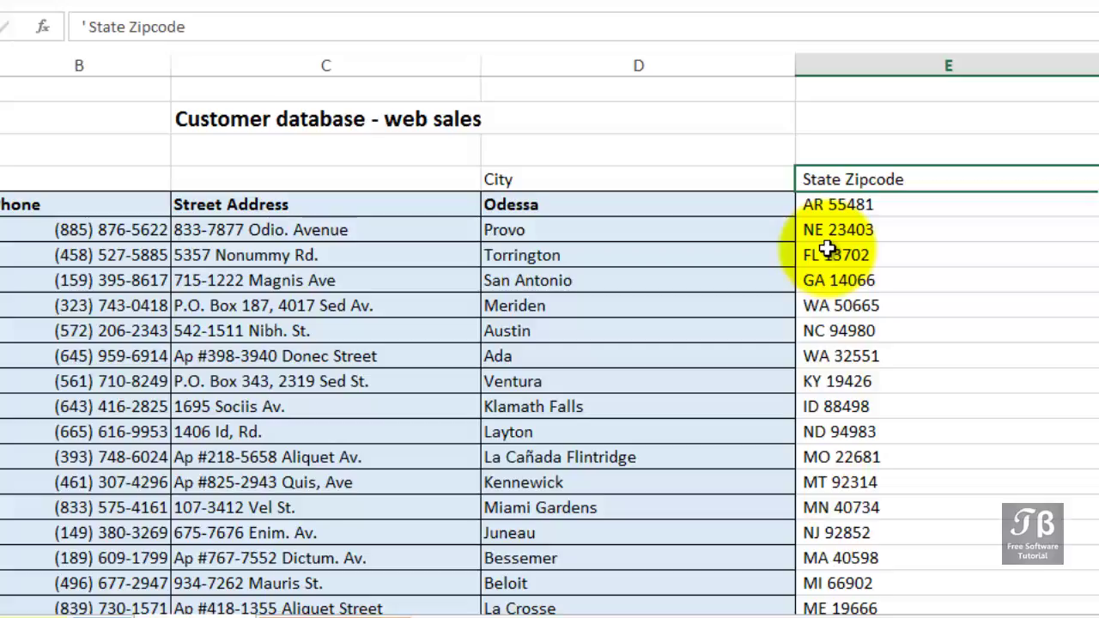
Step: Set up Text to Columns on column E delimited by Space instead of Comma
left_click(850, 65)
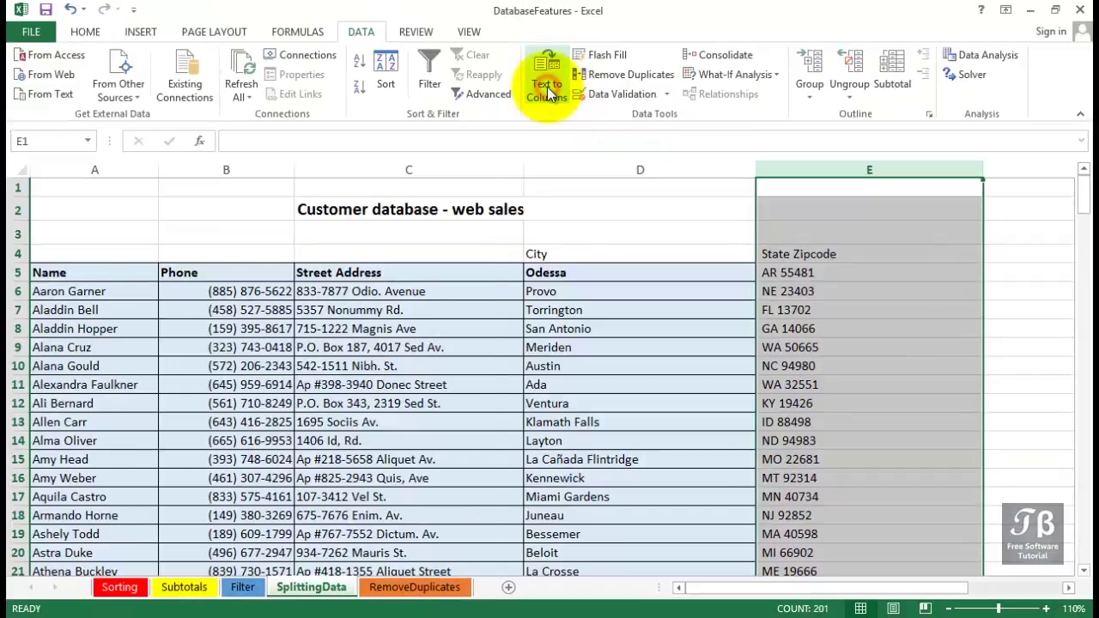
left_click(527, 30)
left_click(375, 503)
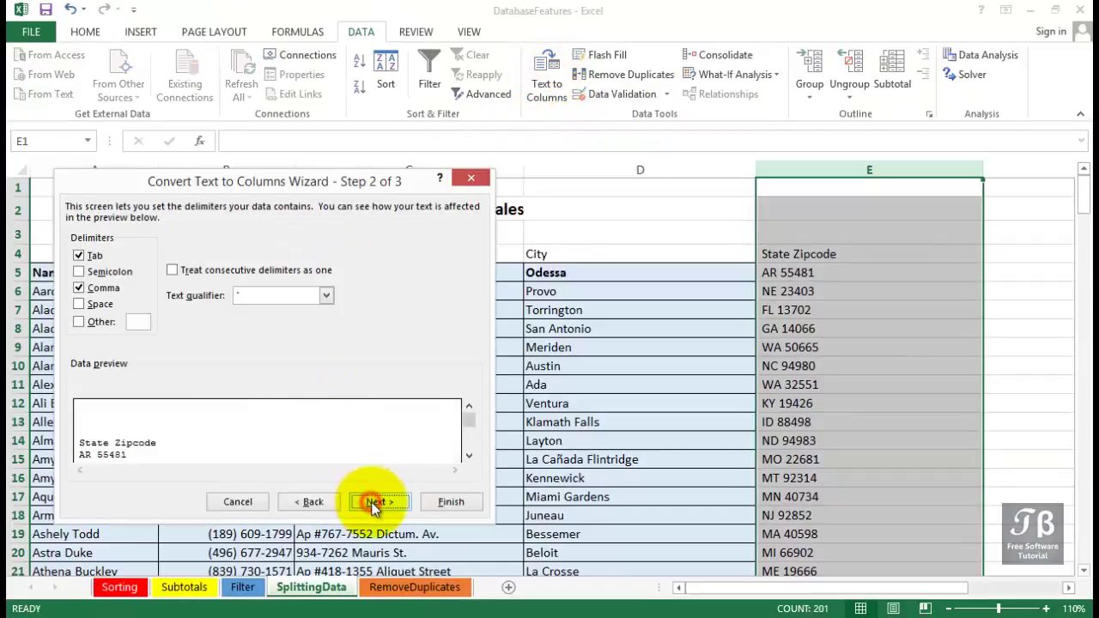
left_click(470, 456)
left_click(469, 456)
left_click(469, 456)
left_click(470, 456)
left_click(469, 456)
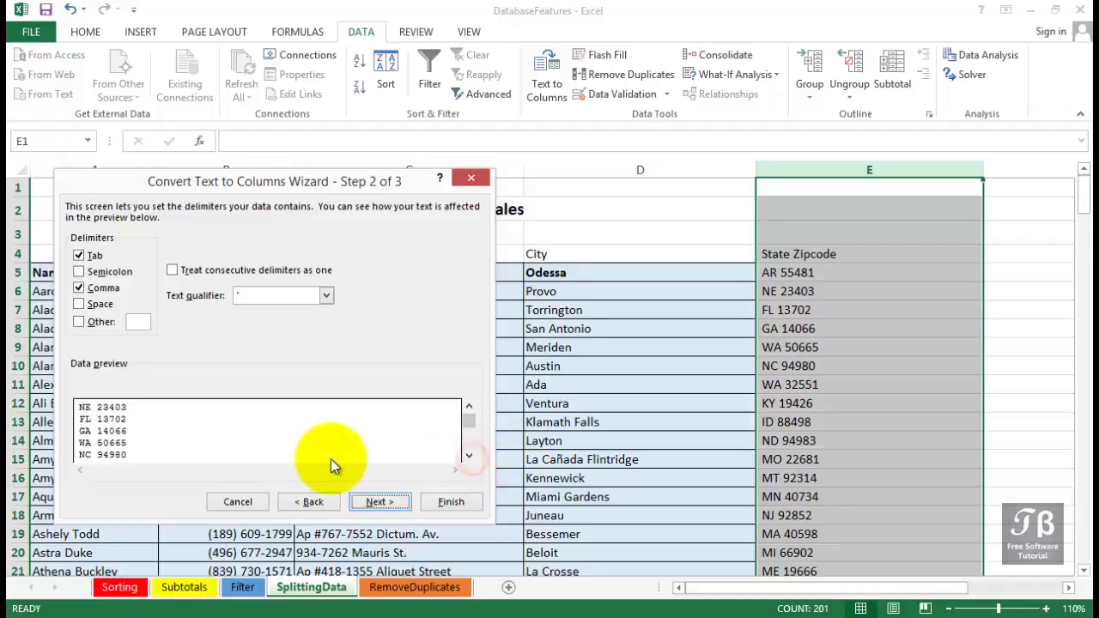
left_click(79, 303)
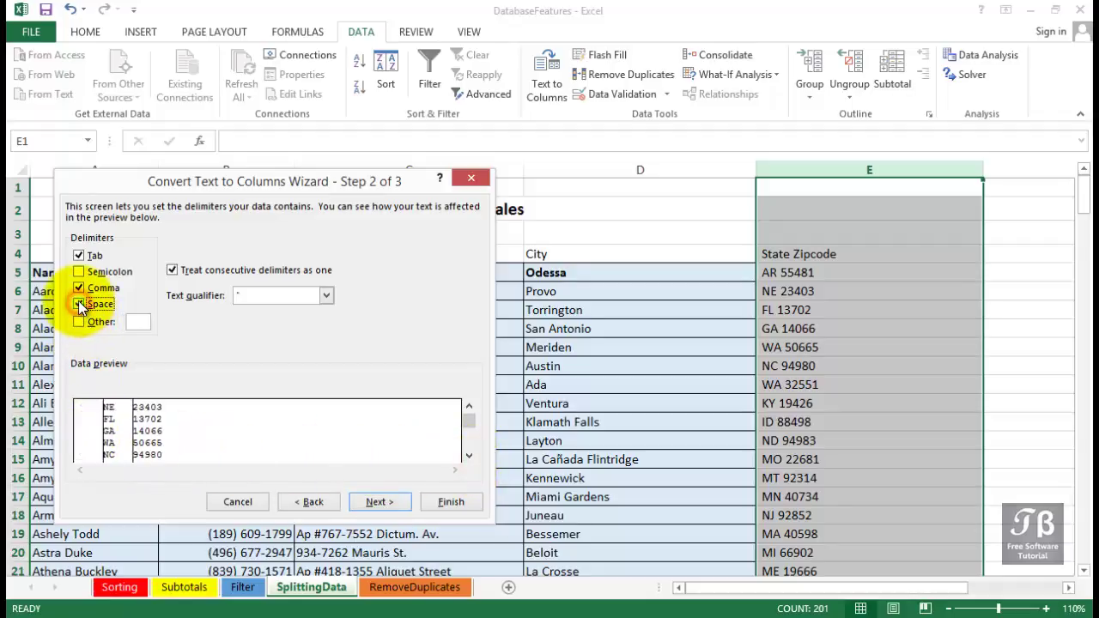
left_click(79, 287)
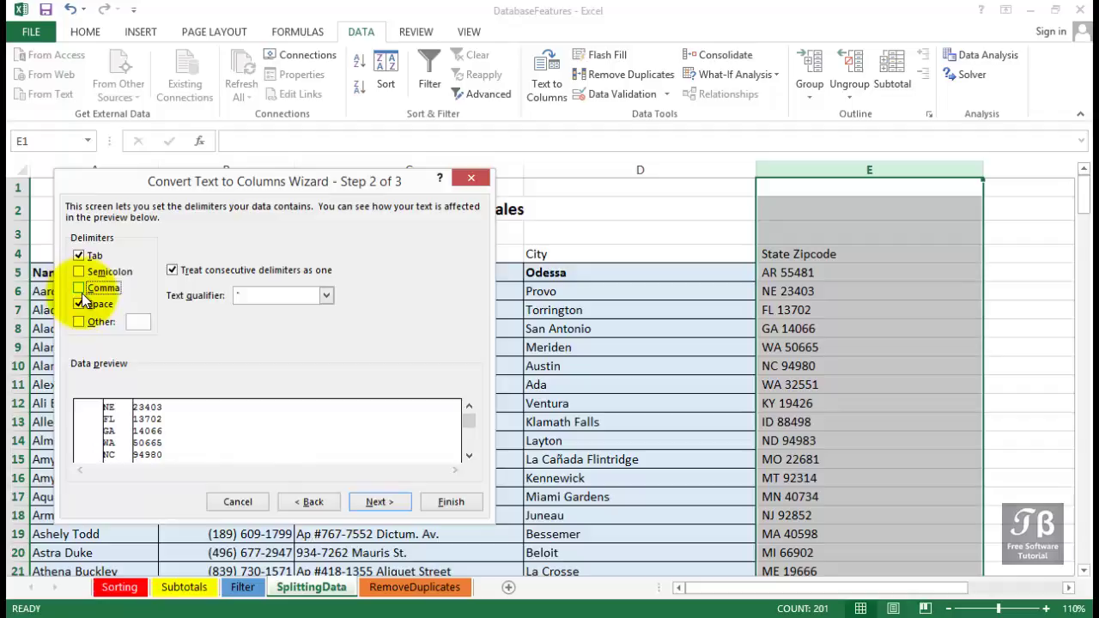
left_click(377, 504)
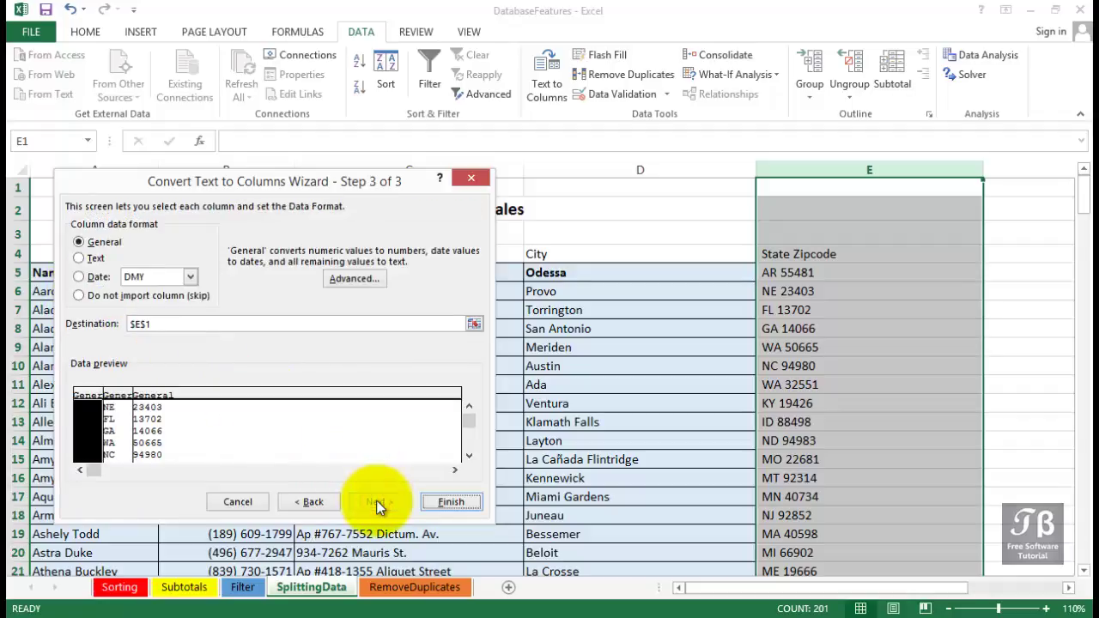
Step: Complete the State/Zipcode split, delete the empty column E, and AutoFit both columns
left_click(451, 504)
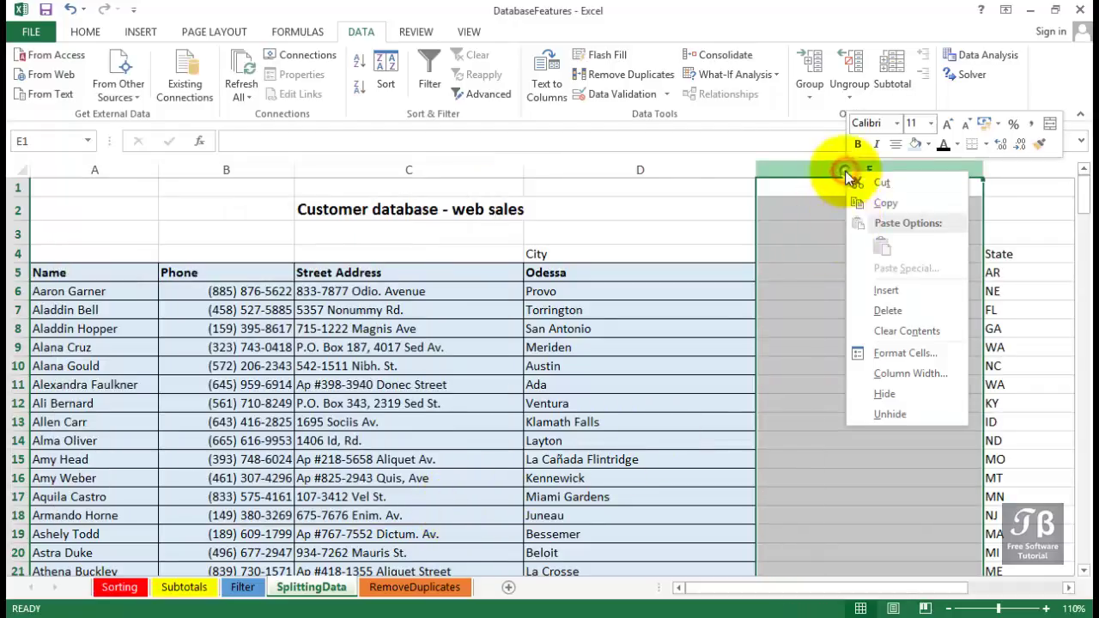
left_click(880, 310)
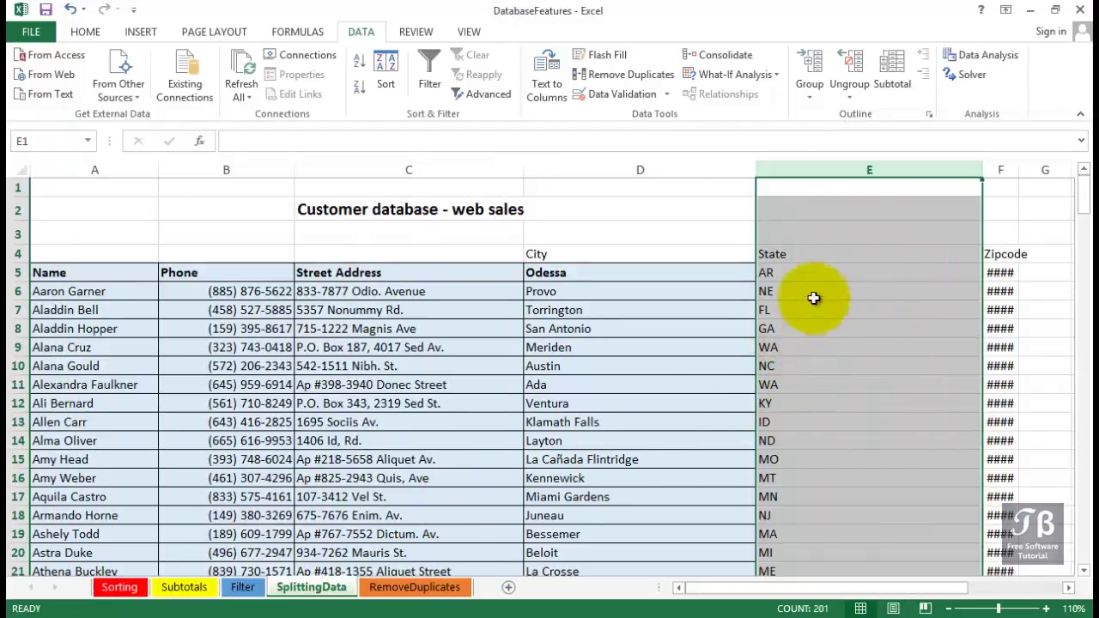
left_click_drag(981, 169, 981, 169)
double_click(980, 170)
double_click(830, 169)
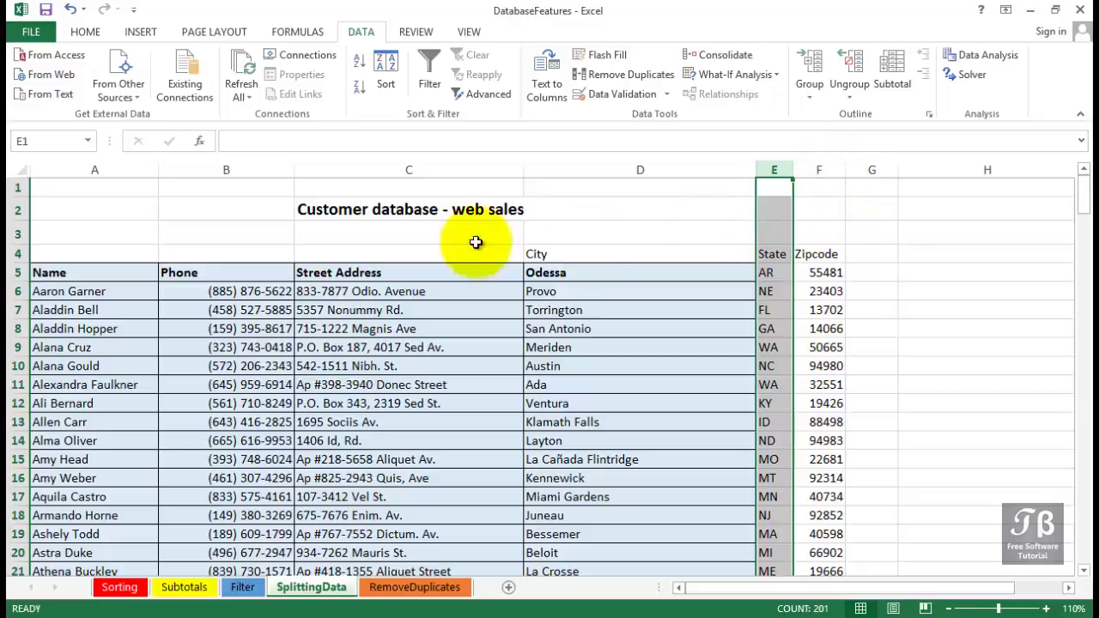
left_click(125, 171)
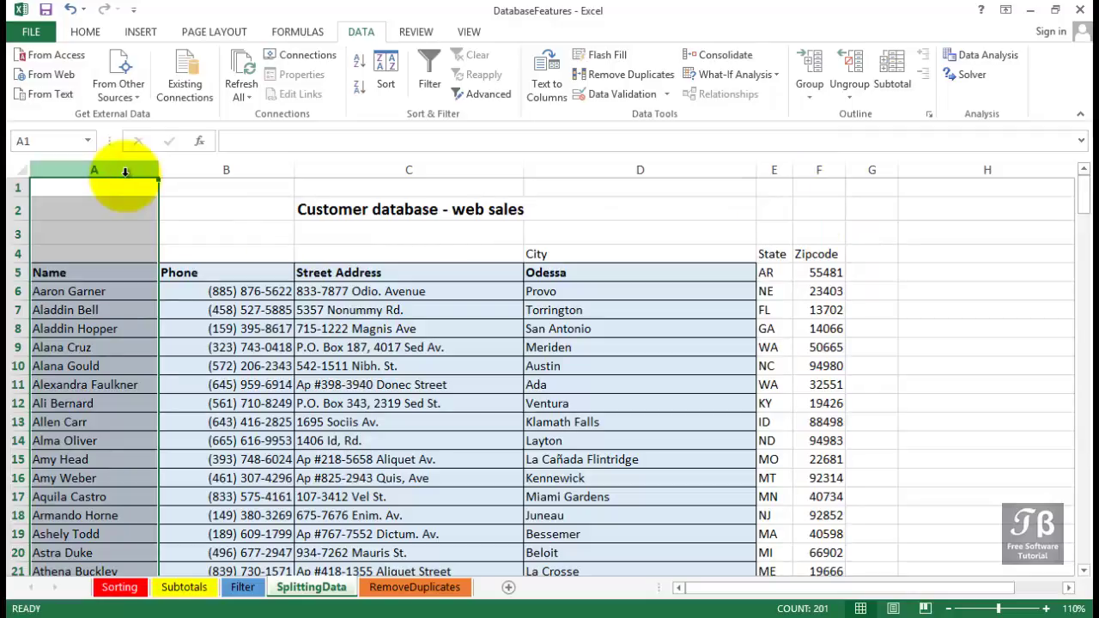
Step: Insert two blank columns B and C before Phone, then select cell B6
left_click_drag(191, 169, 370, 182)
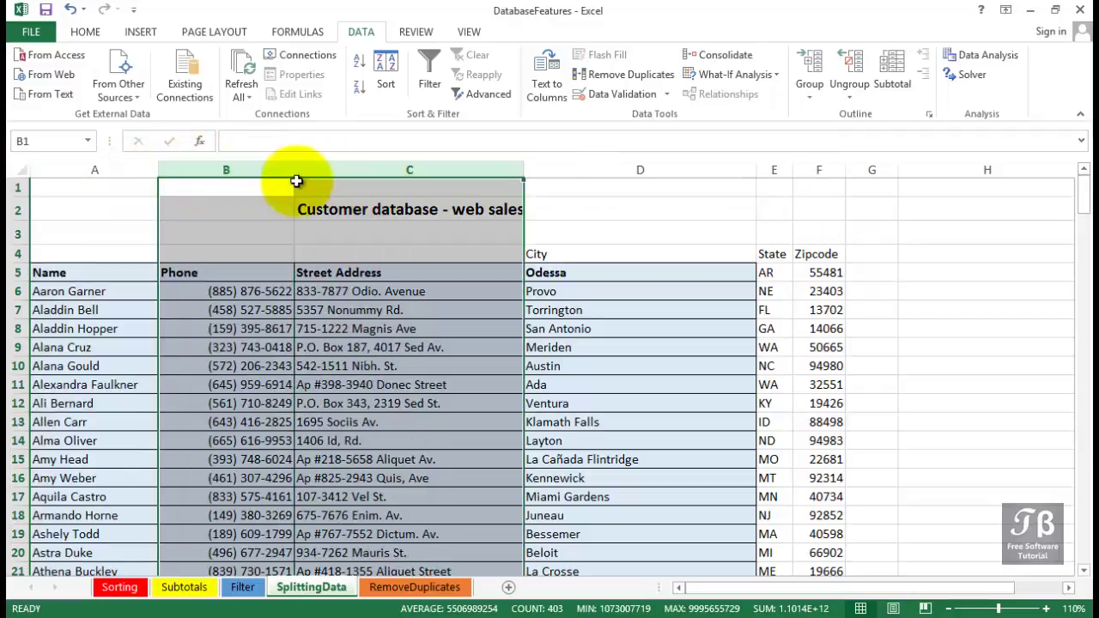
right_click(239, 190)
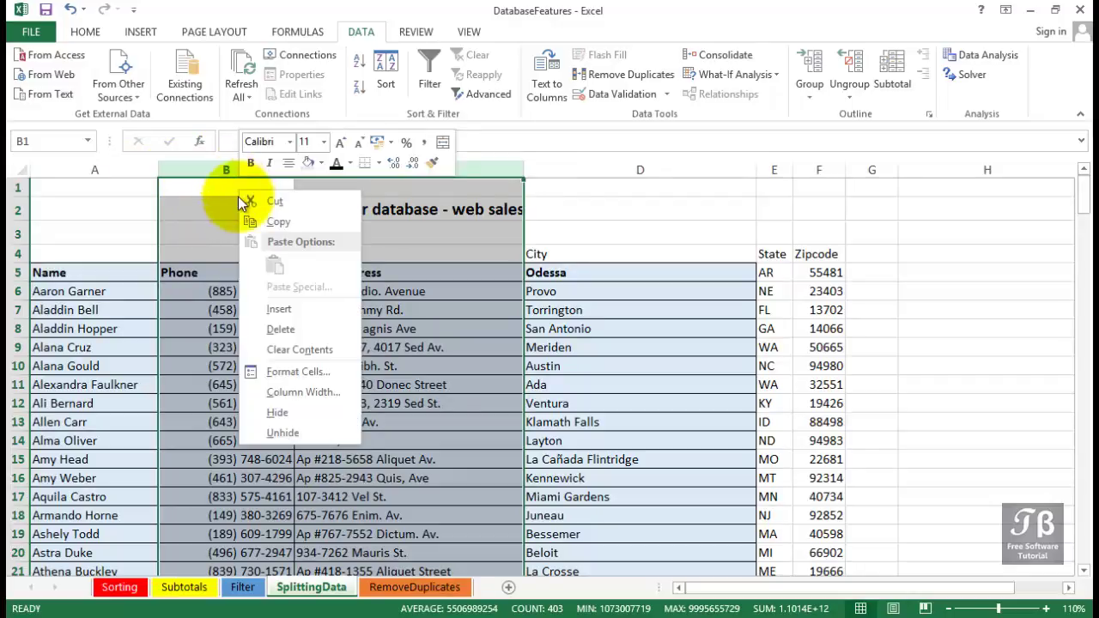
left_click(274, 310)
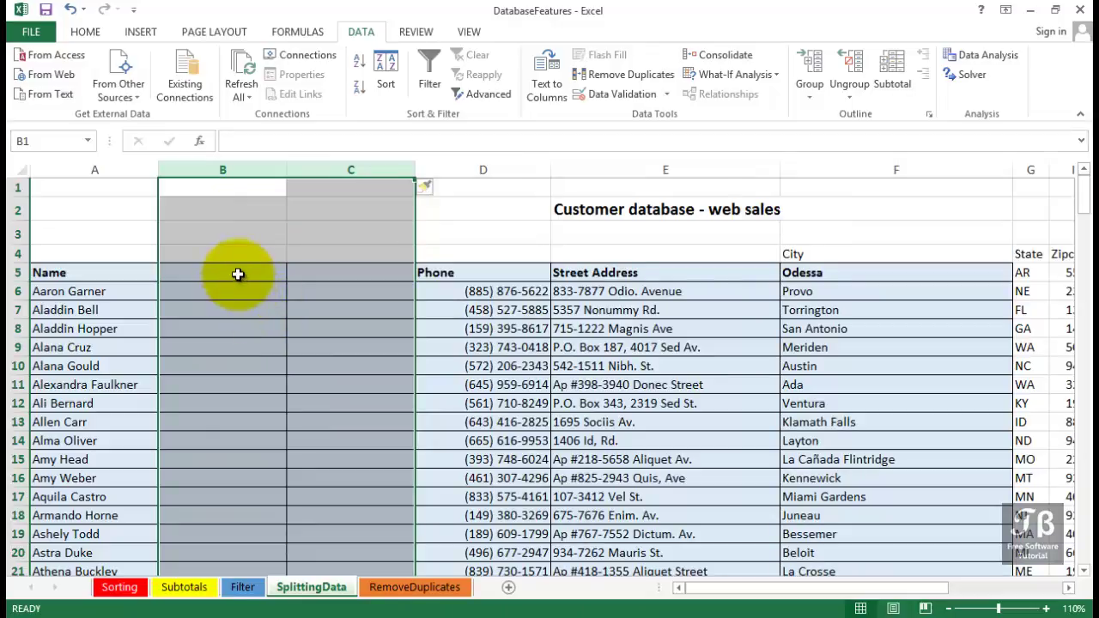
left_click(238, 274)
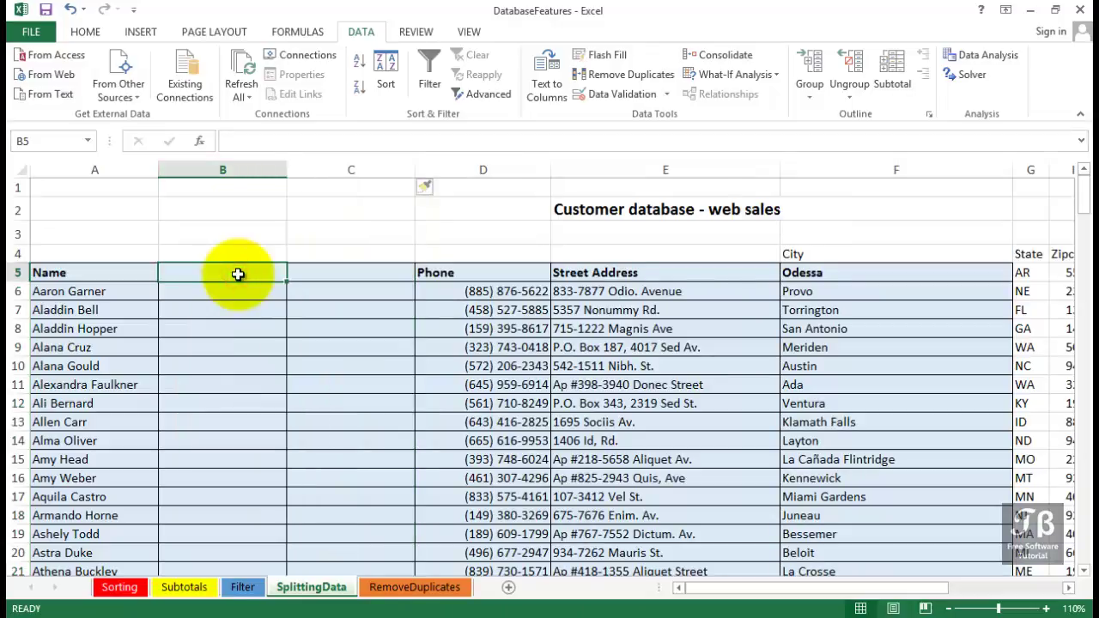
left_click(228, 292)
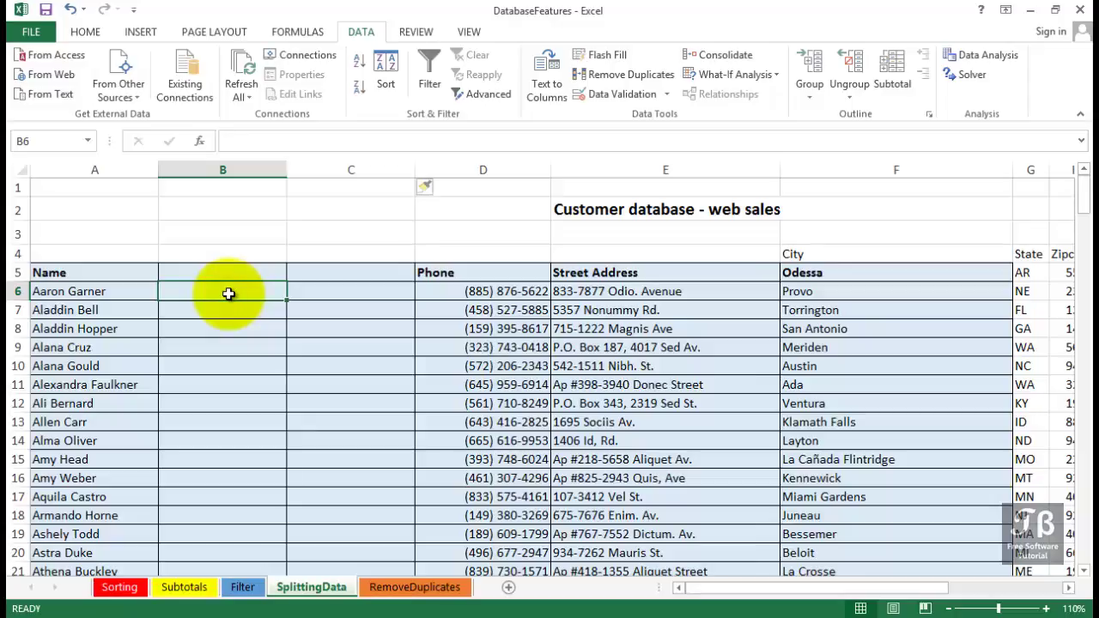
Step: Type the first two customers' first names in B6:B7 and accept the Flash Fill suggestion
type("A")
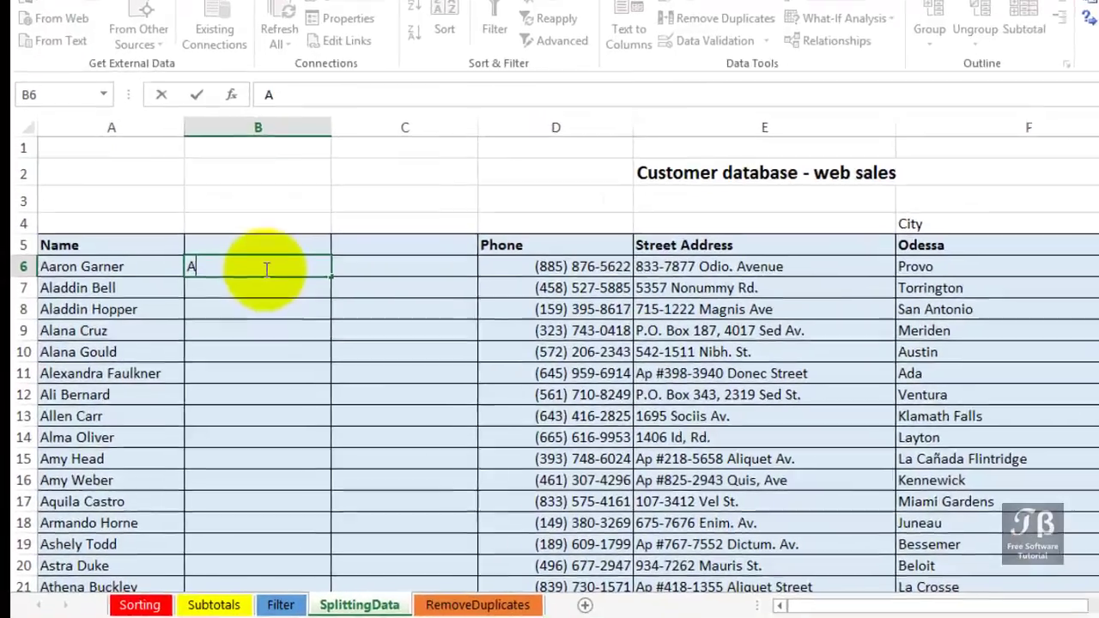
type("aron")
key("Return")
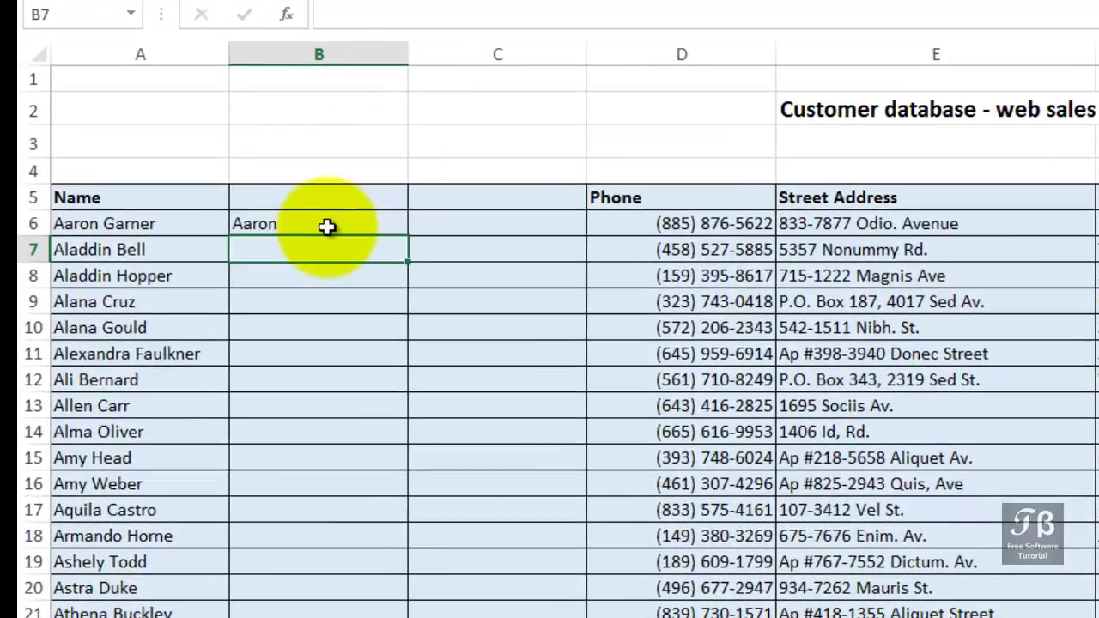
type("Aladdin")
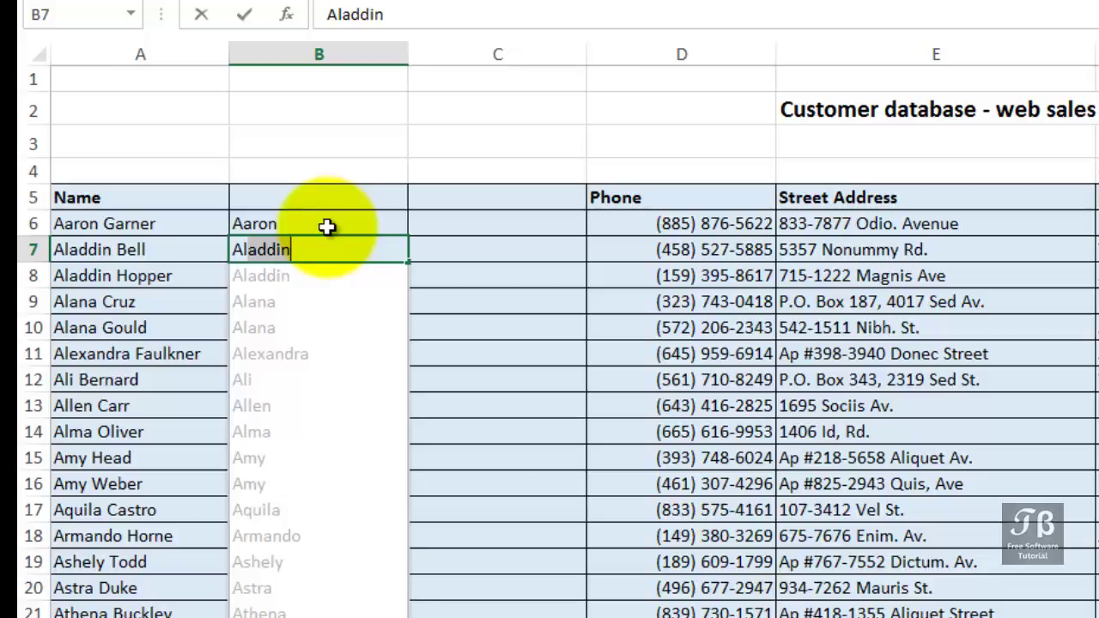
key("Return")
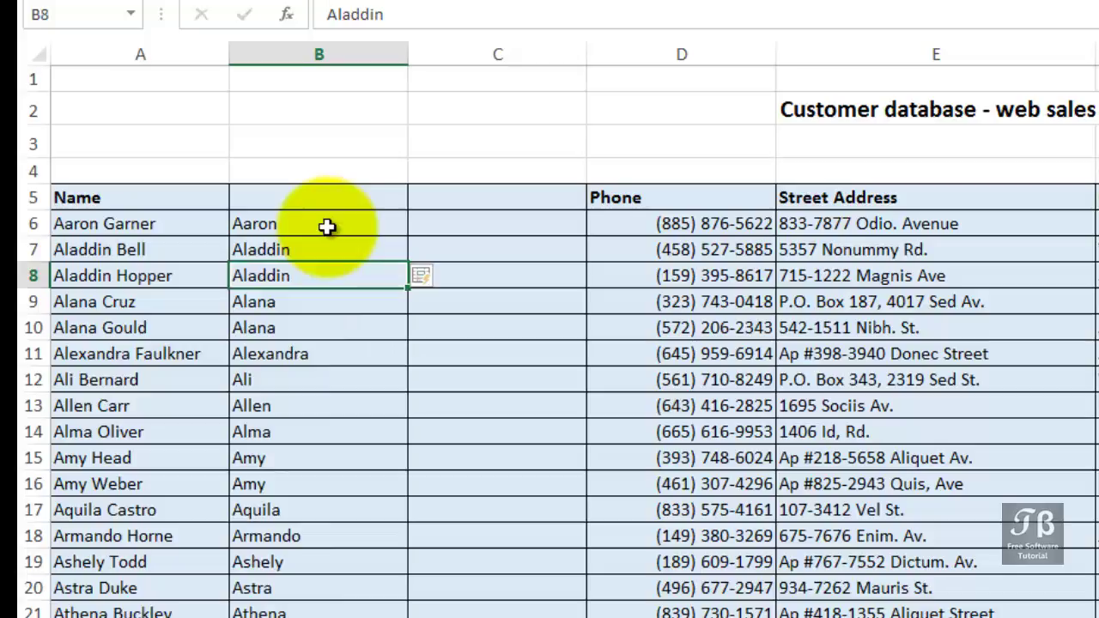
scroll(327, 226, "down", 9)
scroll(327, 226, "up", 6)
scroll(327, 226, "up", 3)
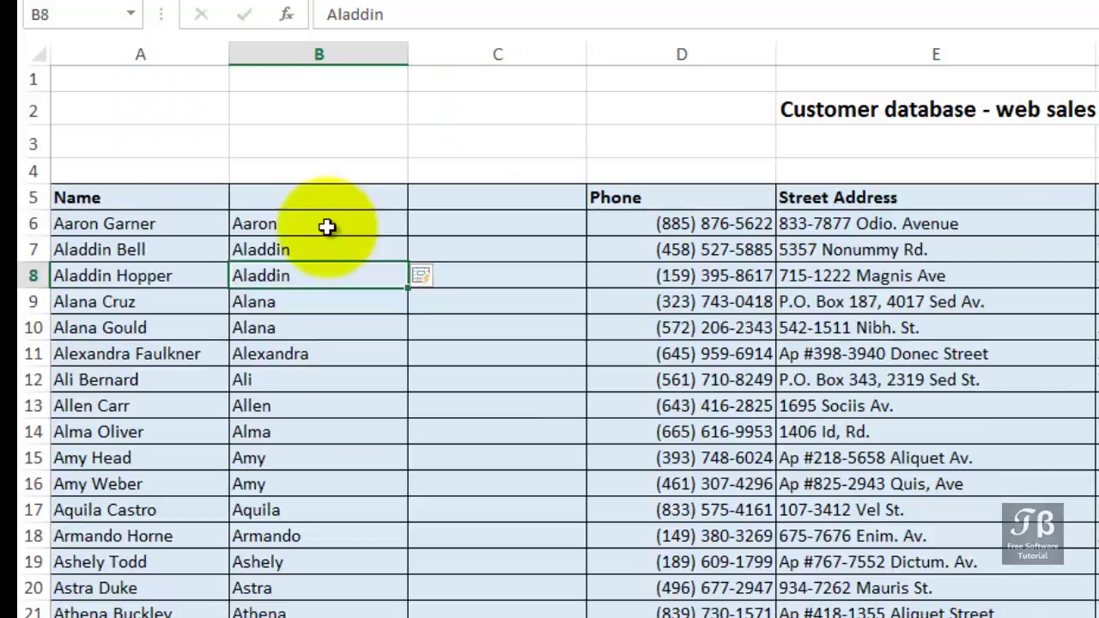
Step: Type the first two customers' last names in C6:C7 and let Flash Fill complete column C
left_click(327, 226)
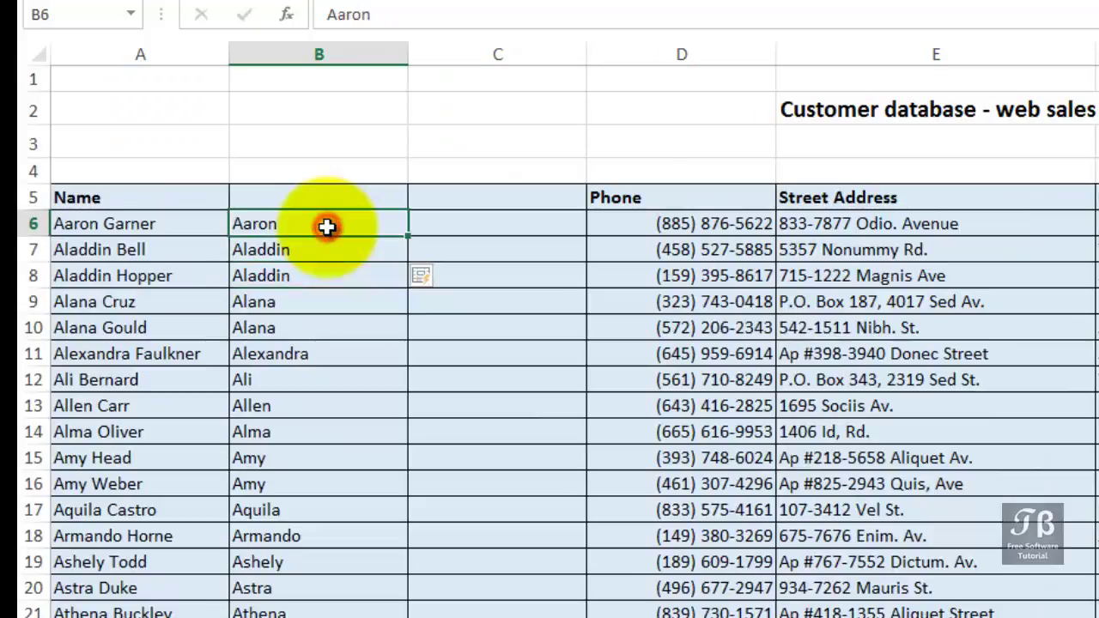
left_click(448, 218)
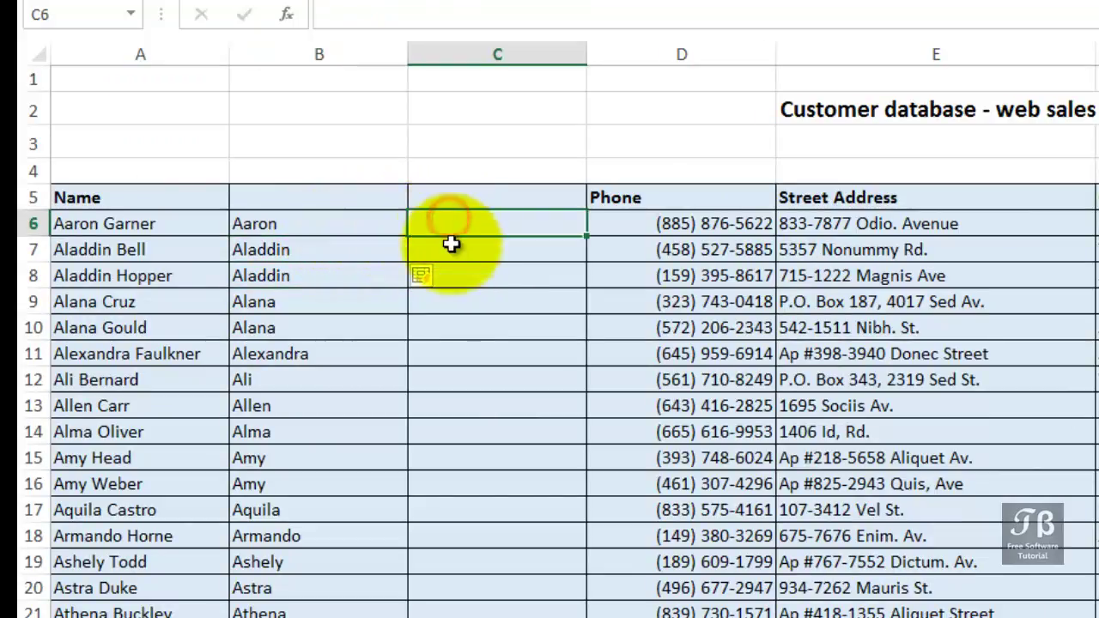
type("Garner")
key("Return")
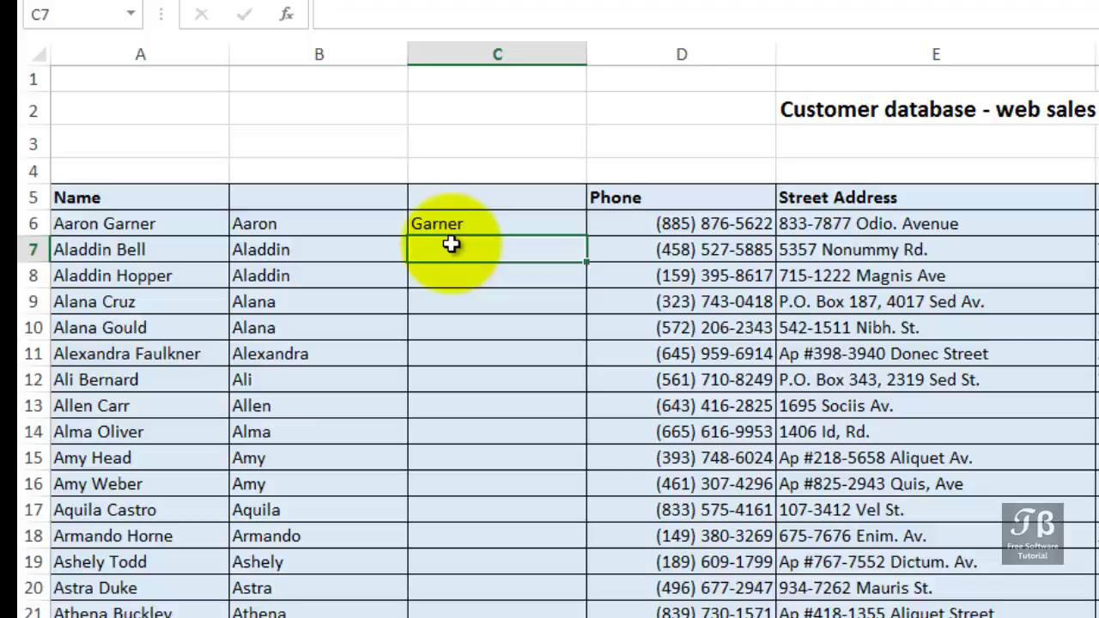
double_click(451, 245)
type("Bell")
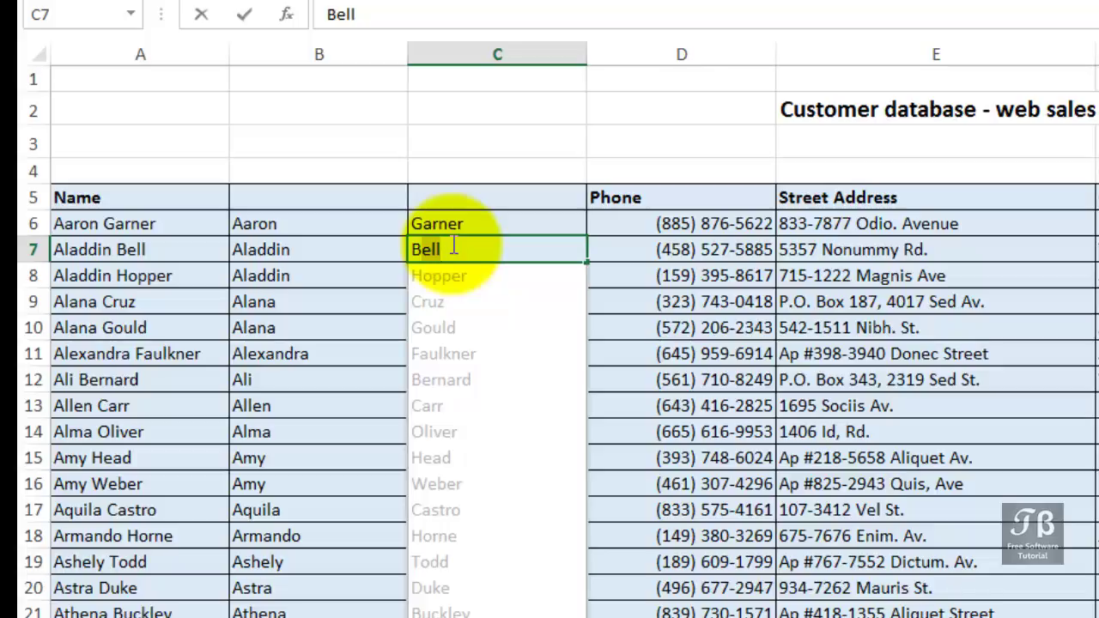
key("Return")
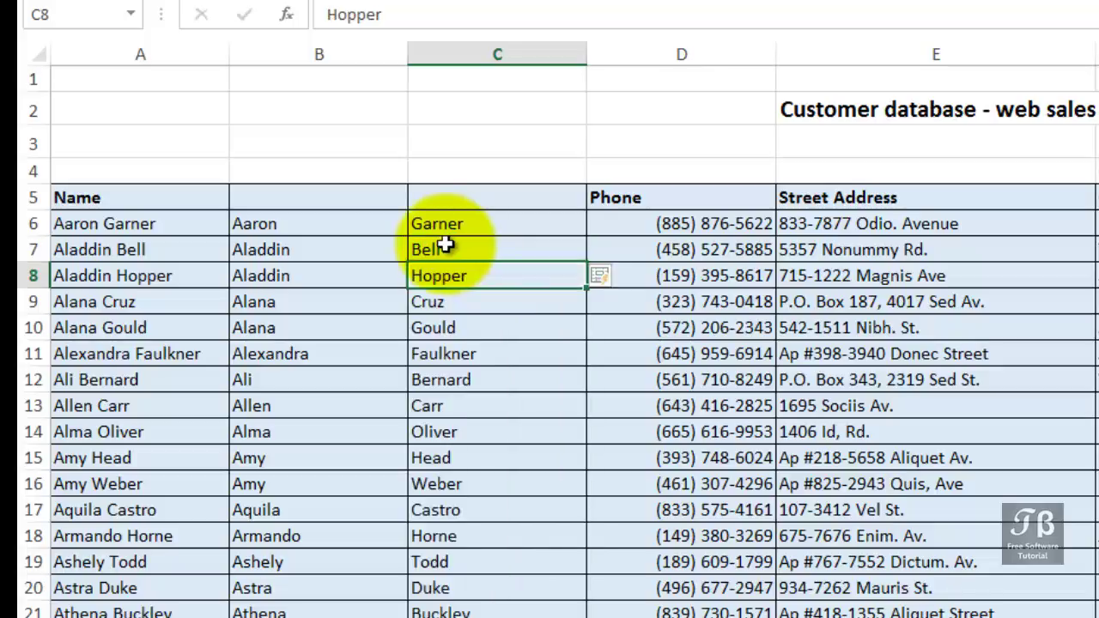
Step: Add the headers 'First Name' in B5 and 'Last Name' in C5
left_click(352, 206)
type("Fire")
key("BackSpace")
key("BackSpace")
type("rst Name")
key("ctrl+Return")
key("Tab")
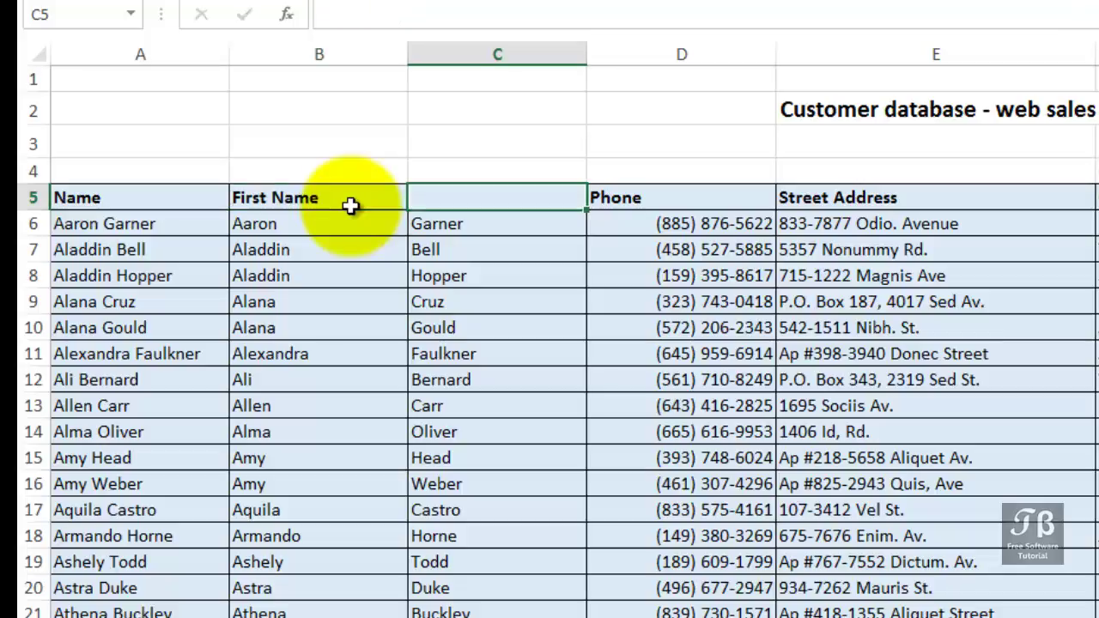
type("Last Name")
key("Return")
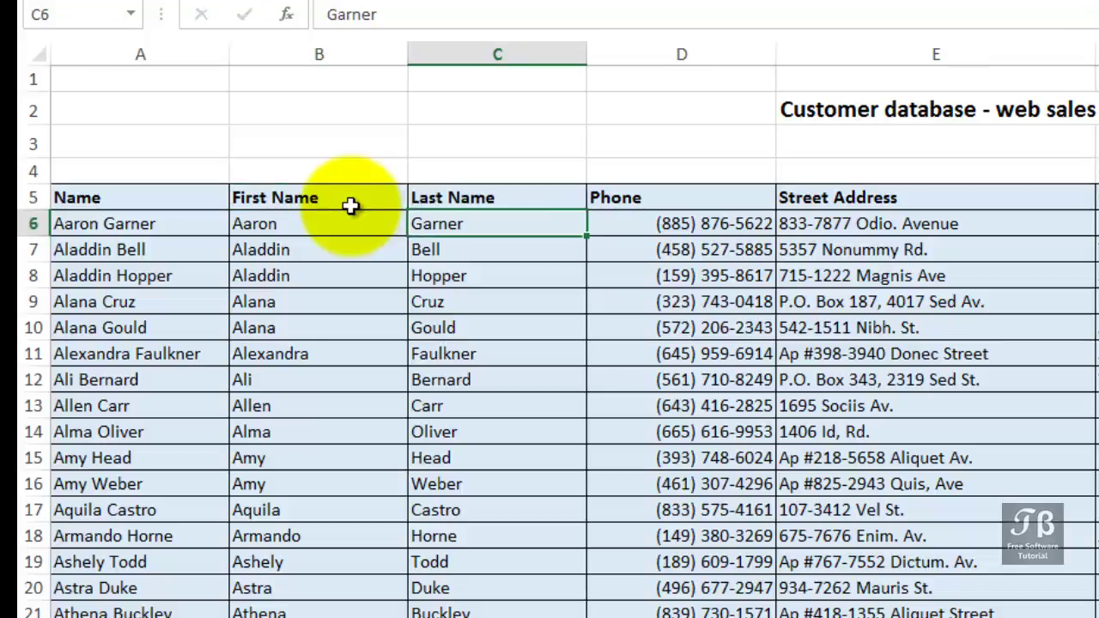
Step: Delete column A (Name), then AutoFit the First Name and Last Name columns
right_click(135, 53)
left_click(171, 241)
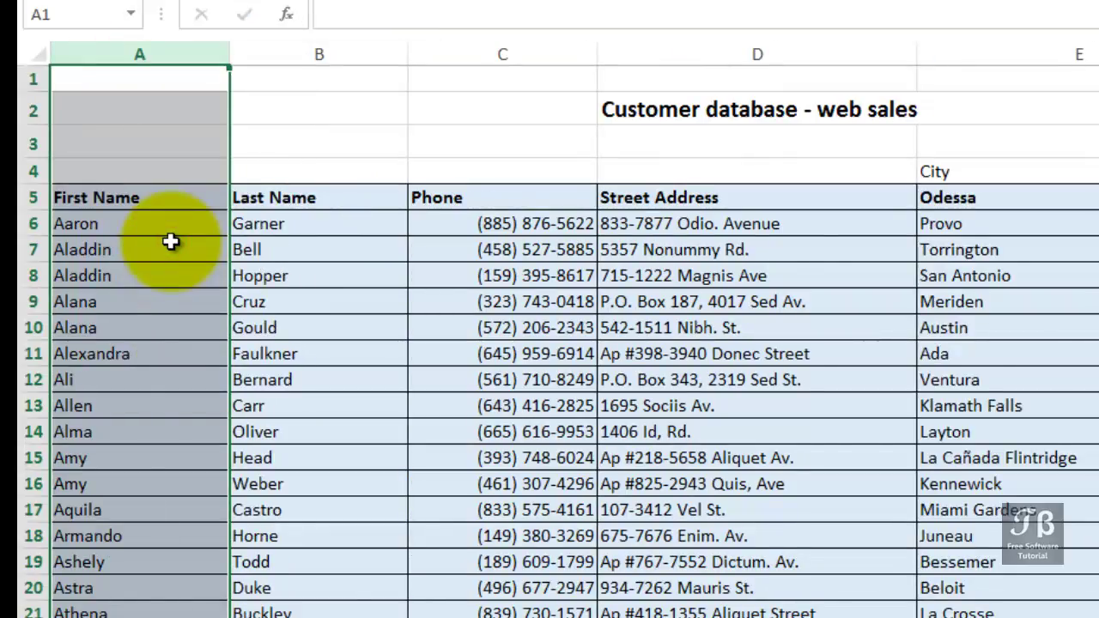
left_click(171, 241)
double_click(232, 56)
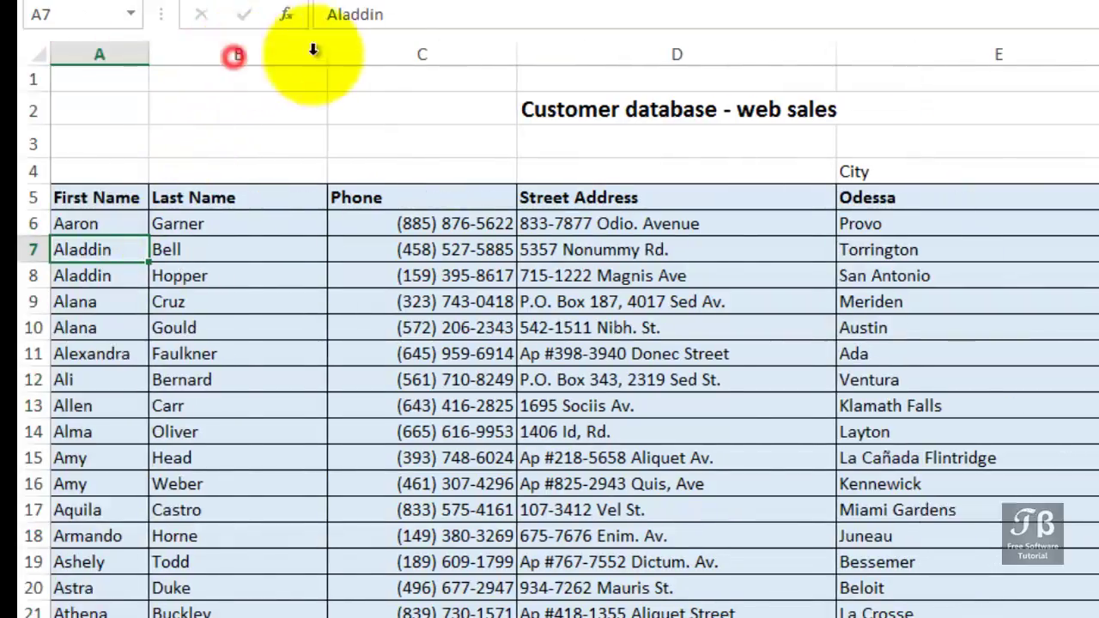
double_click(328, 54)
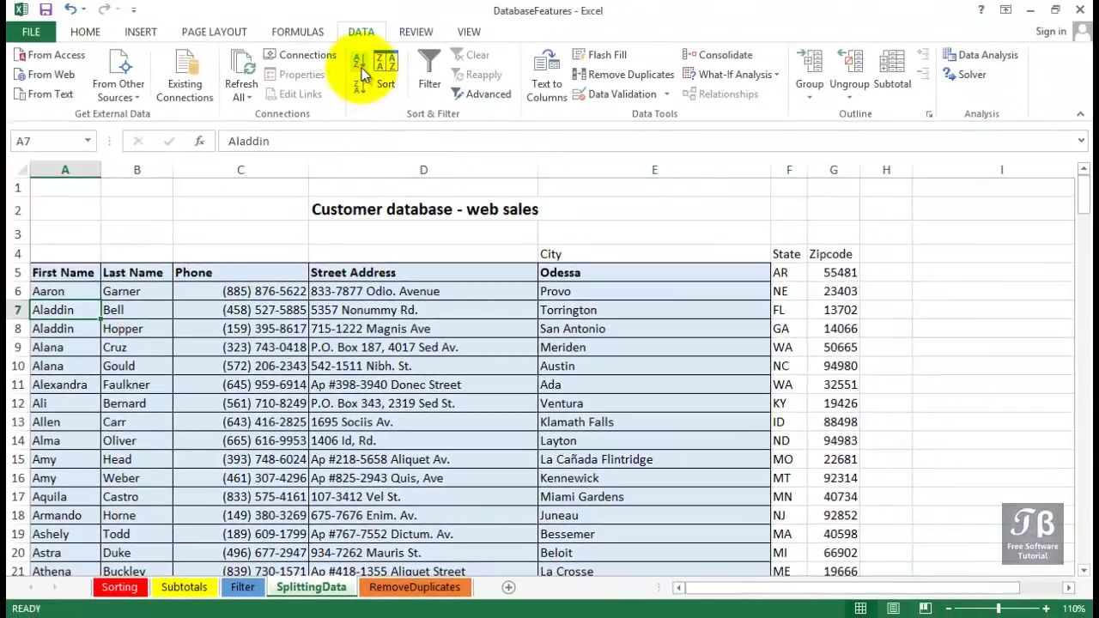
Step: Sort the table A to Z on the Last Name column and scroll to check the order
left_click(360, 76)
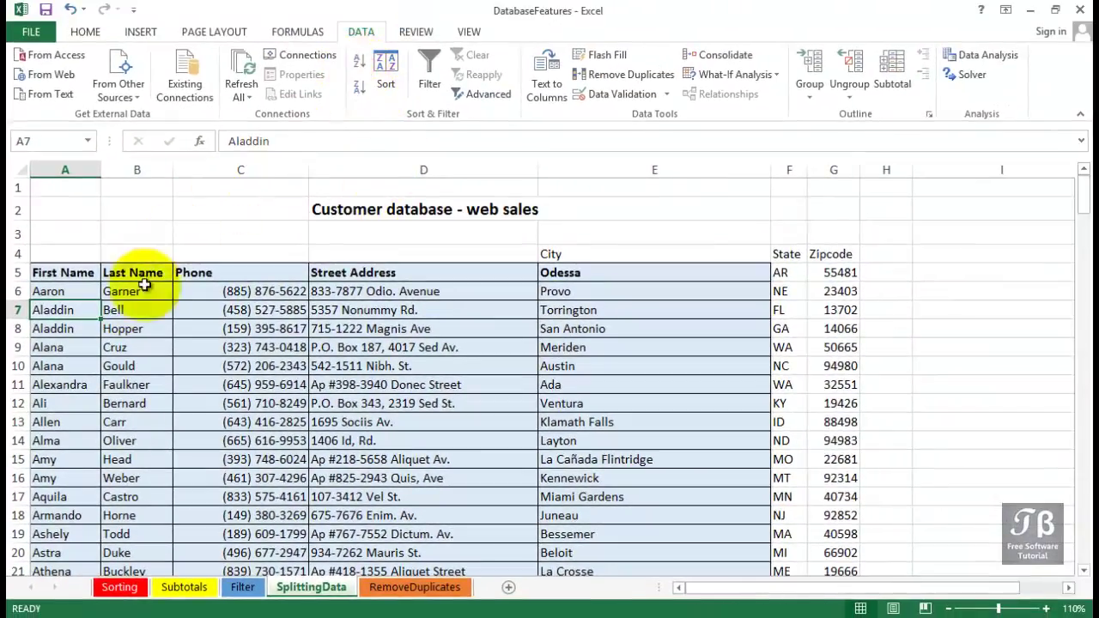
left_click(137, 310)
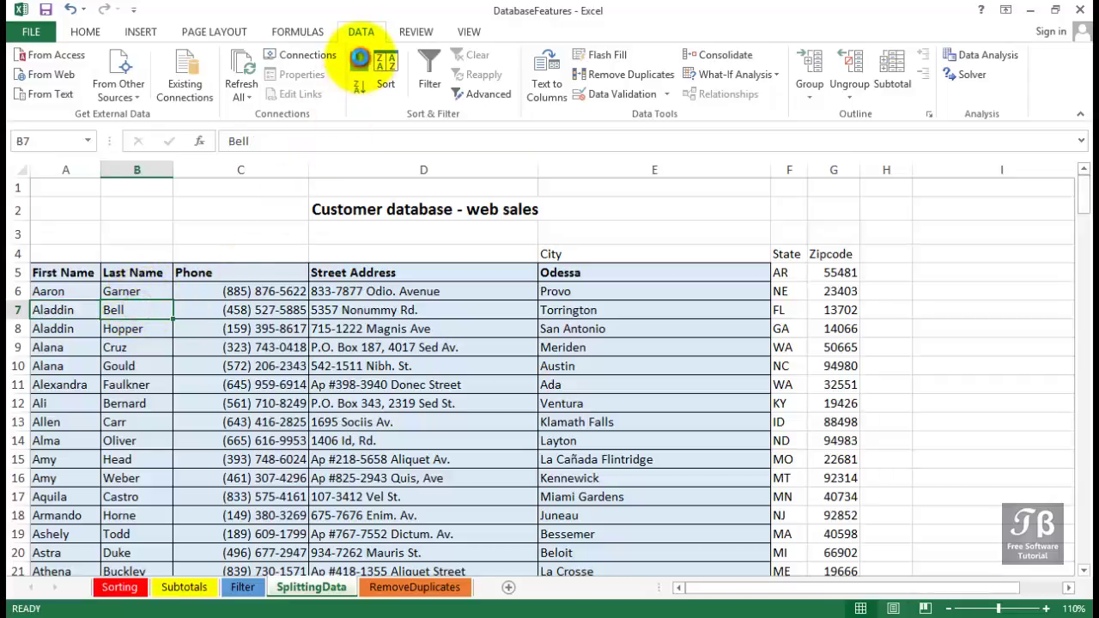
left_click(361, 62)
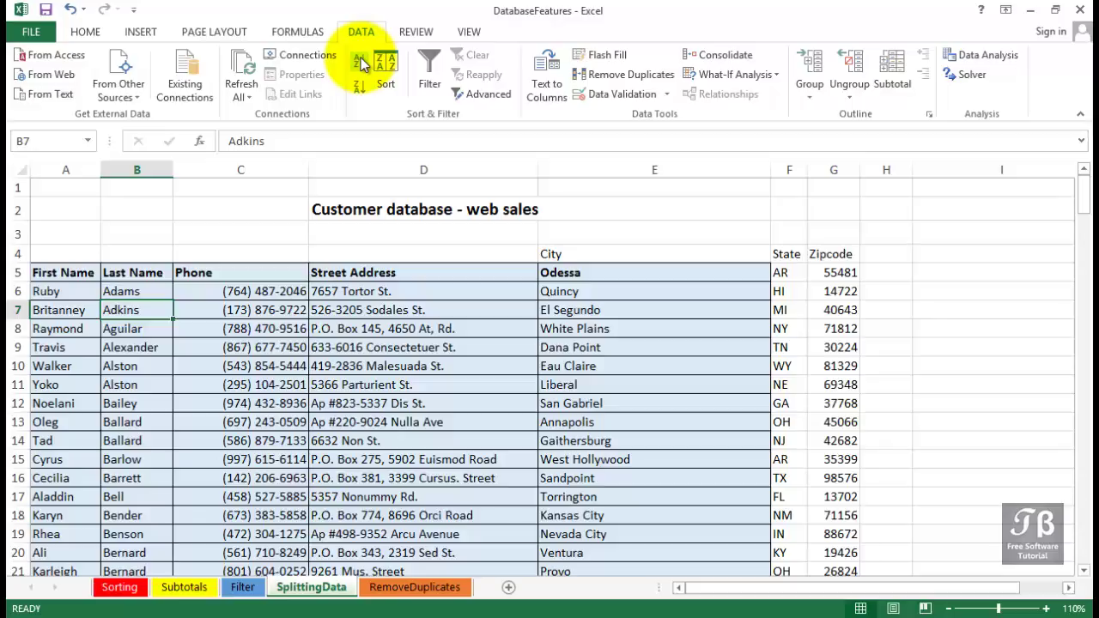
scroll(140, 351, "down", 2)
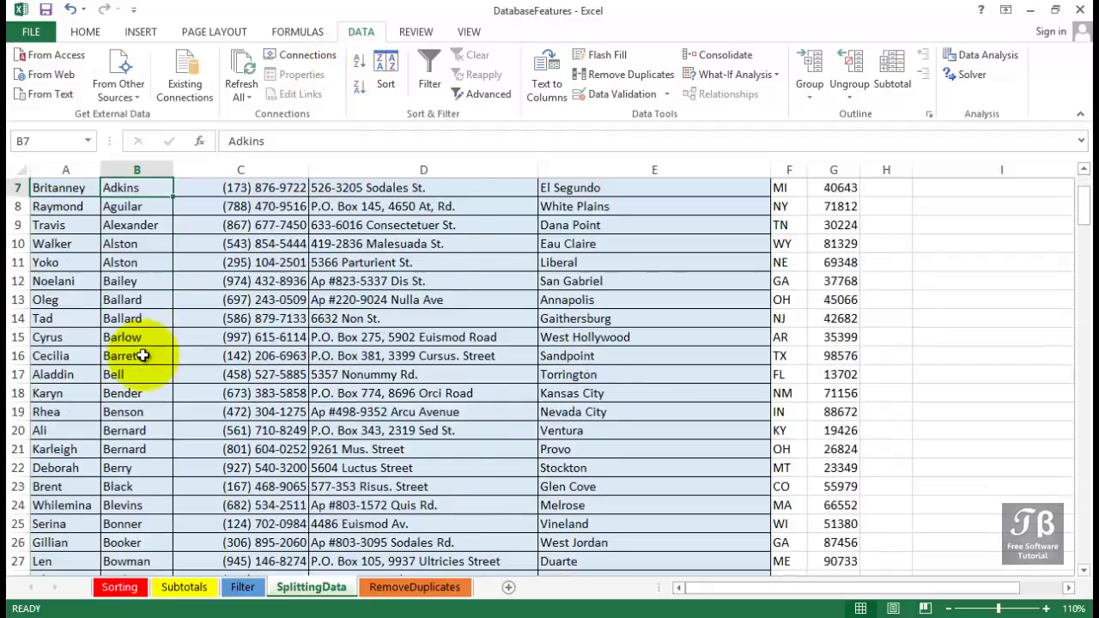
scroll(143, 354, "down", 2)
scroll(143, 353, "up", 4)
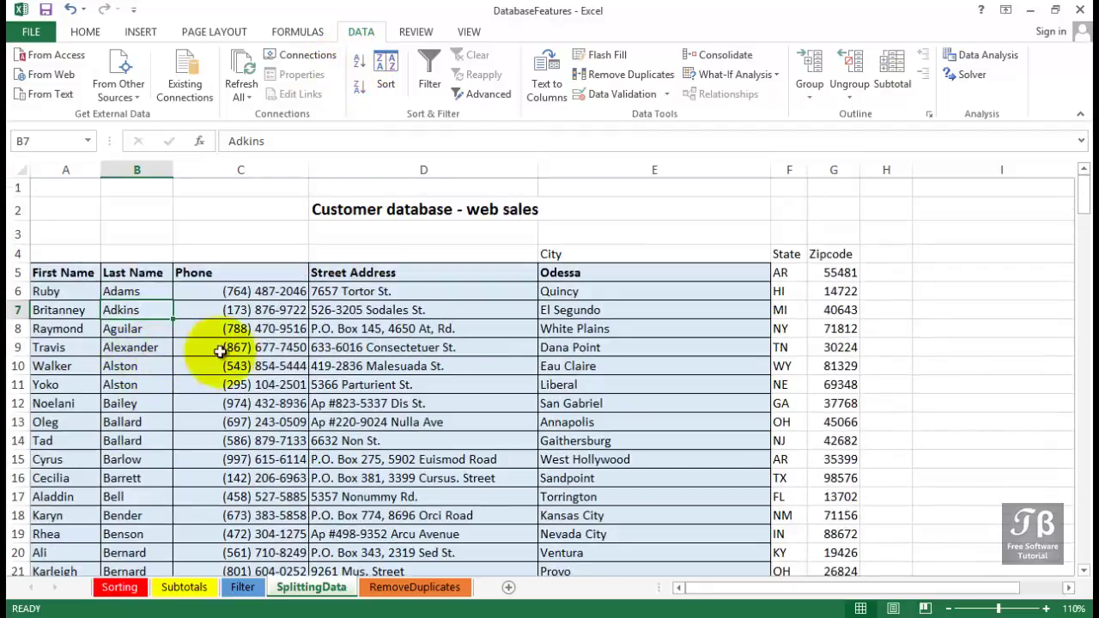
left_click(785, 269)
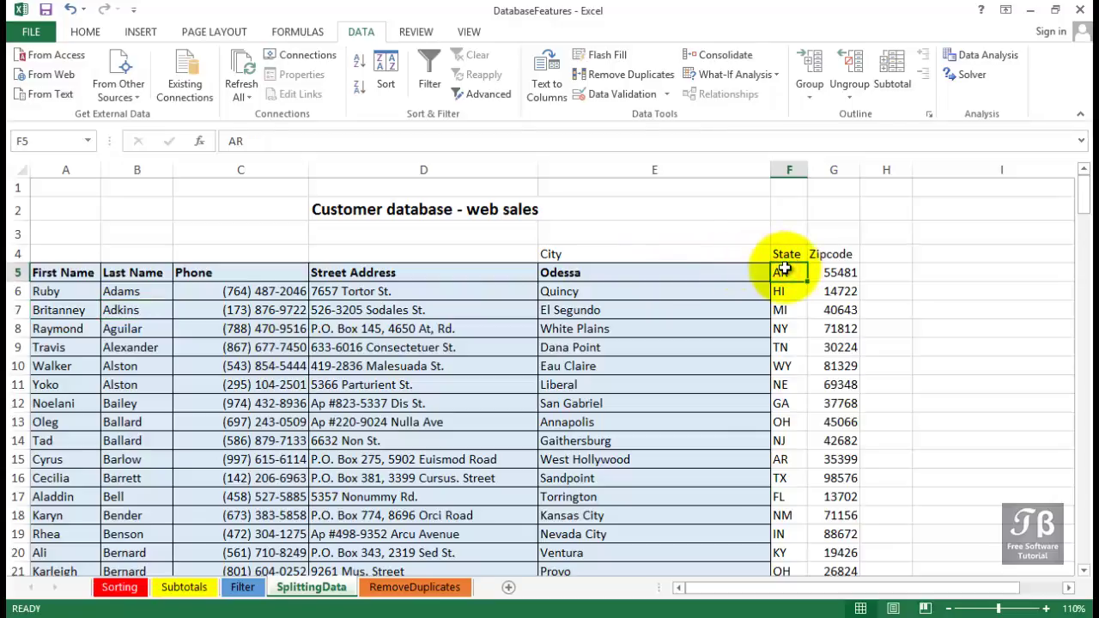